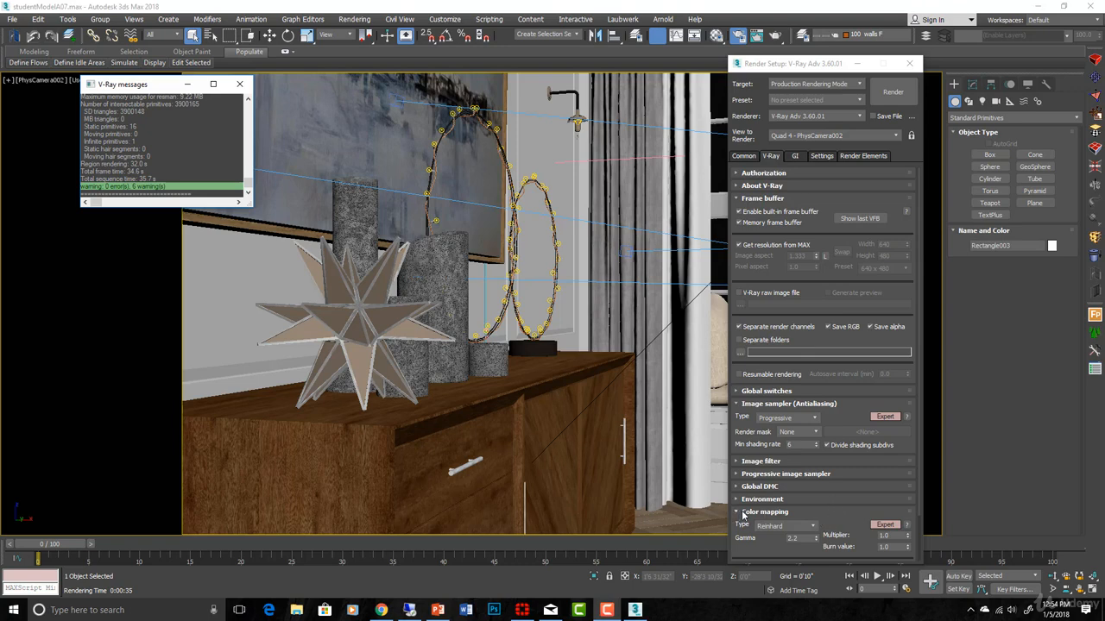
Read the Color Mapping documentation in the browser, highlighting the overview passage on linear workflow, and return to 3ds Max.
{"action": "scroll", "coordinate": [807, 504], "scroll_direction": "down", "scroll_amount": 3}
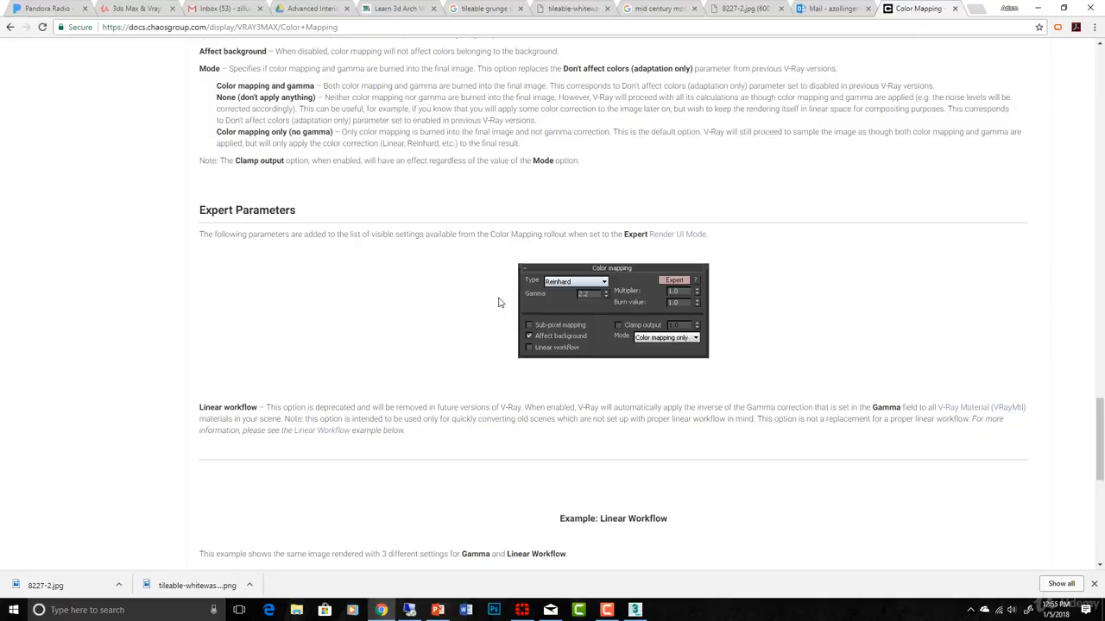
{"action": "scroll", "coordinate": [500, 301], "scroll_direction": "up", "scroll_amount": 3}
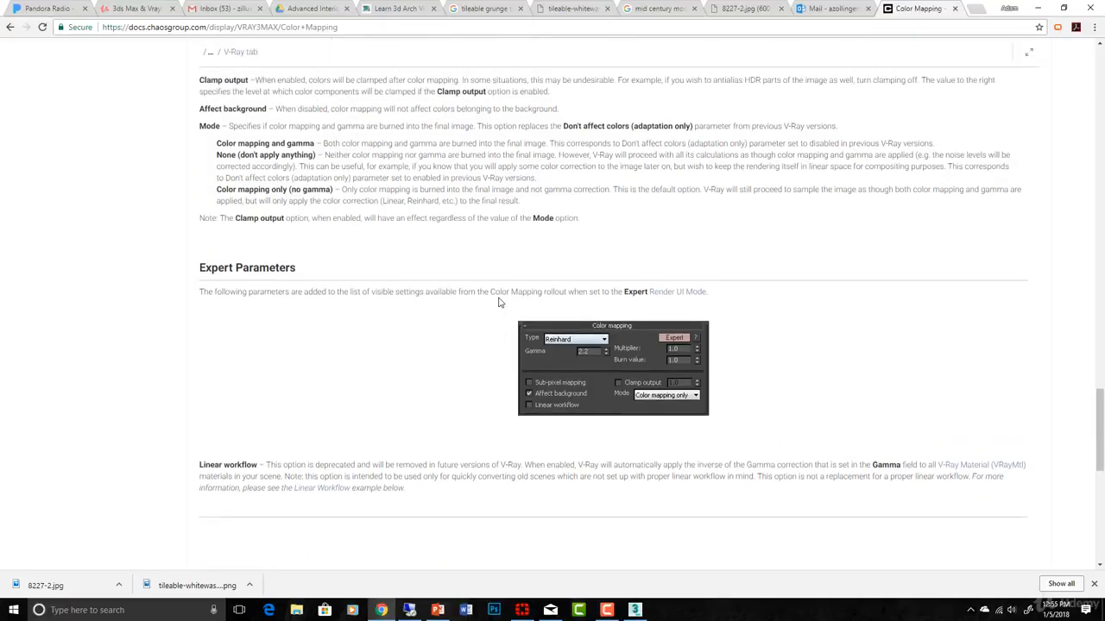
{"action": "scroll", "coordinate": [499, 299], "scroll_direction": "up", "scroll_amount": 5}
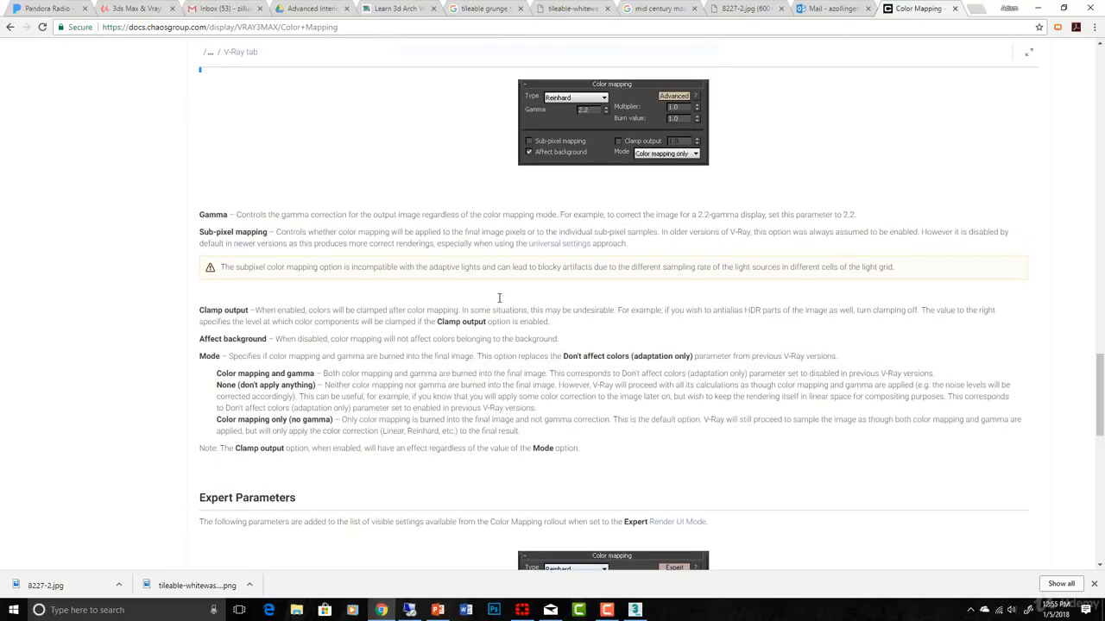
{"action": "scroll", "coordinate": [498, 302], "scroll_direction": "up", "scroll_amount": 15}
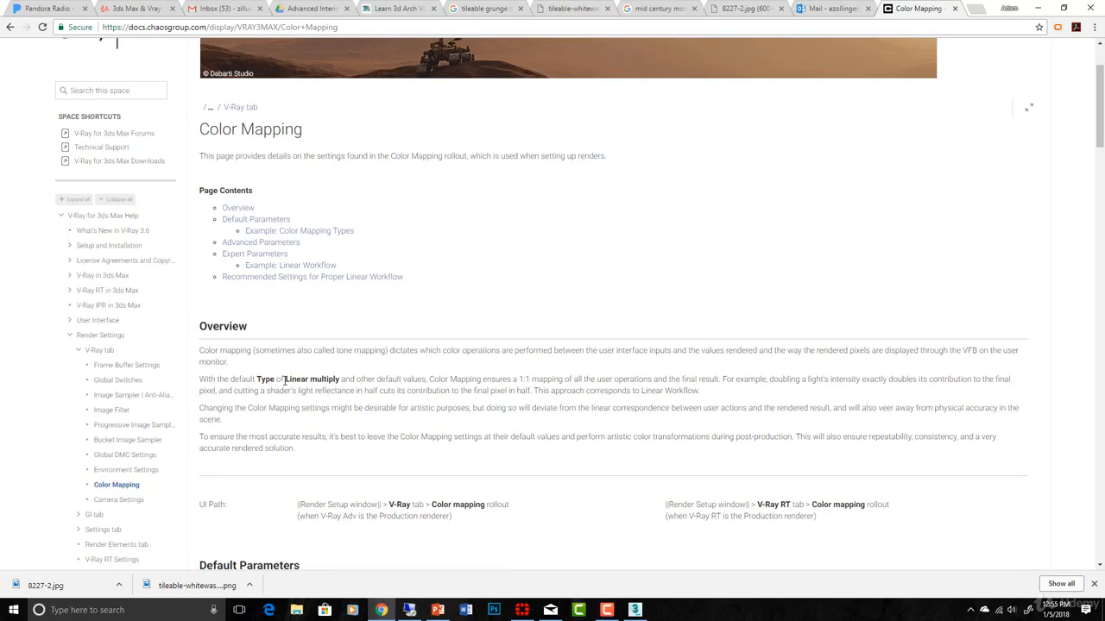
{"action": "scroll", "coordinate": [342, 315], "scroll_direction": "down", "scroll_amount": 1}
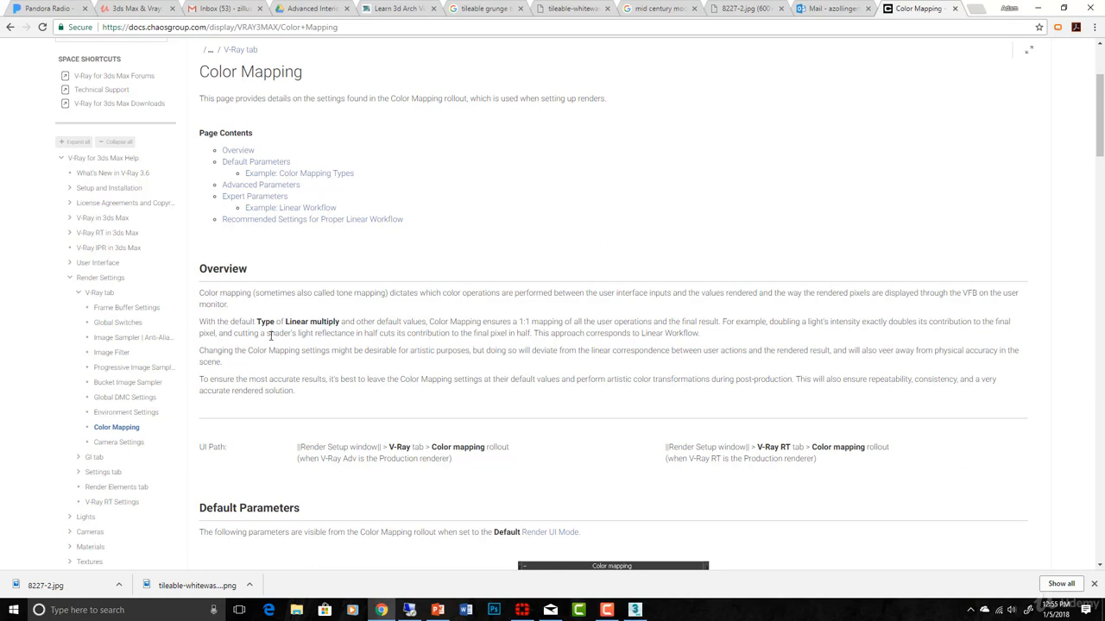
{"action": "left_click_drag", "start_coordinate": [268, 334], "coordinate": [701, 335]}
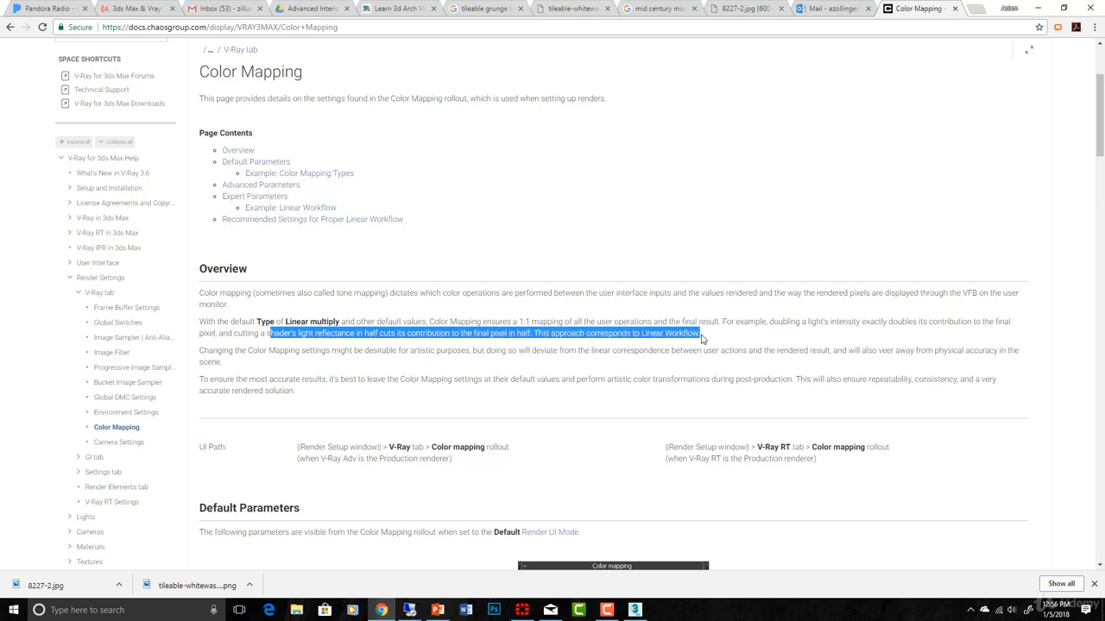
{"action": "left_click", "coordinate": [1038, 7]}
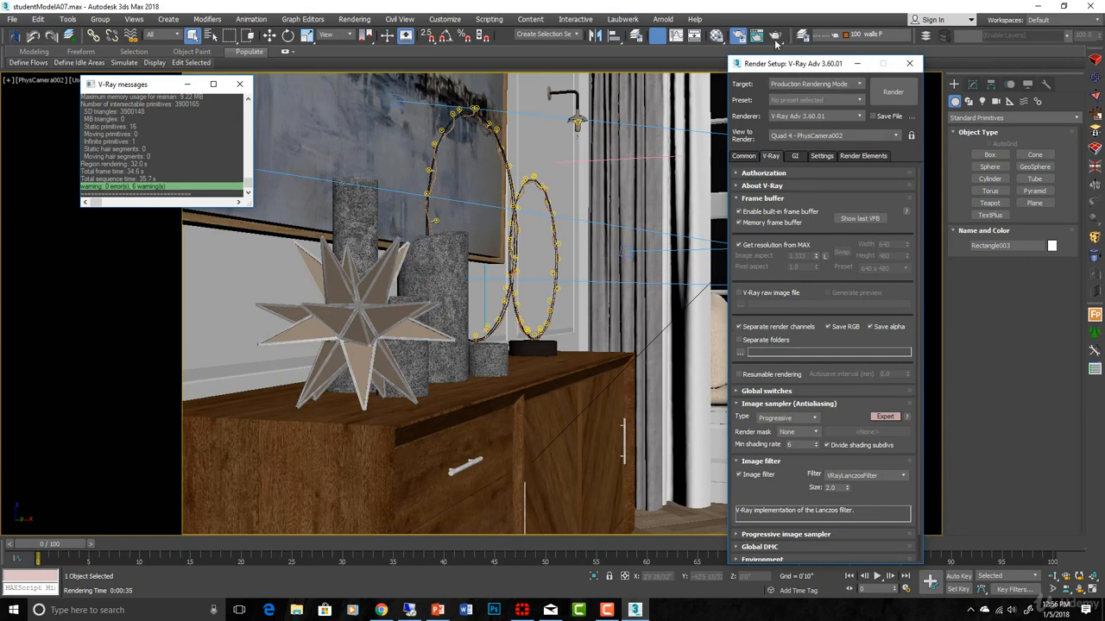
Open the Material Editor and turn off Affect Material Editor in the Gamma and LUT preferences.
{"action": "left_click", "coordinate": [719, 37]}
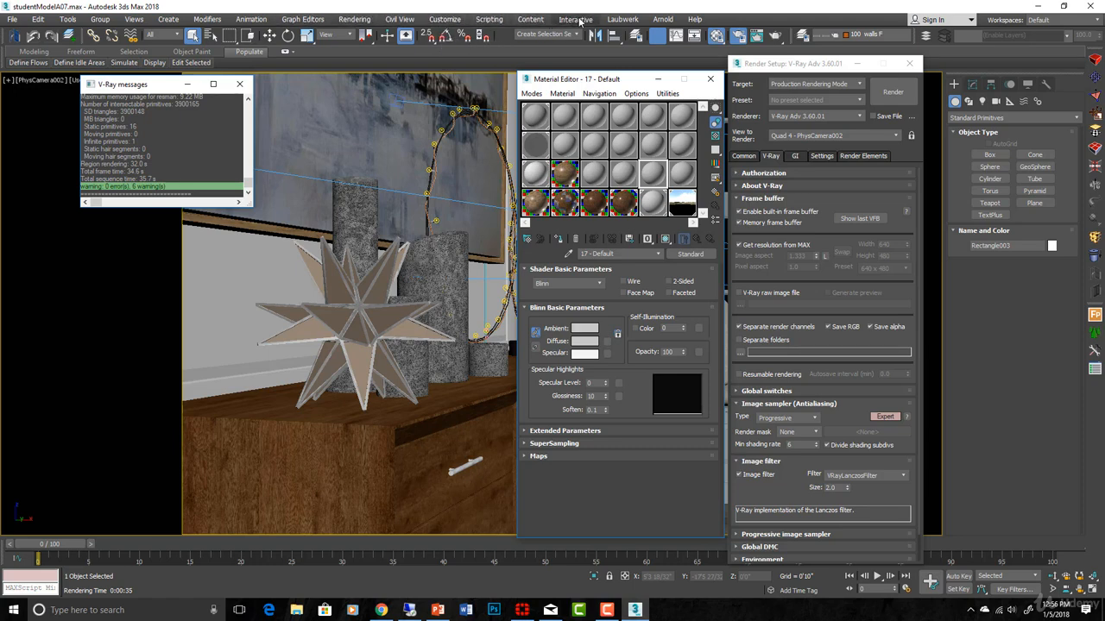
{"action": "left_click", "coordinate": [446, 19]}
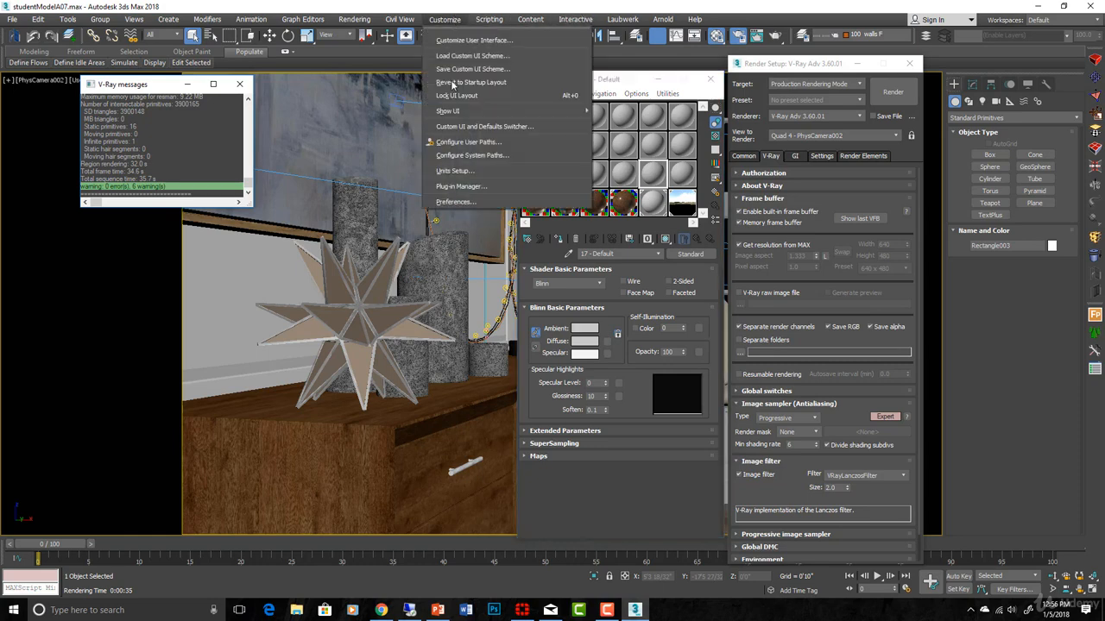
{"action": "left_click", "coordinate": [458, 202]}
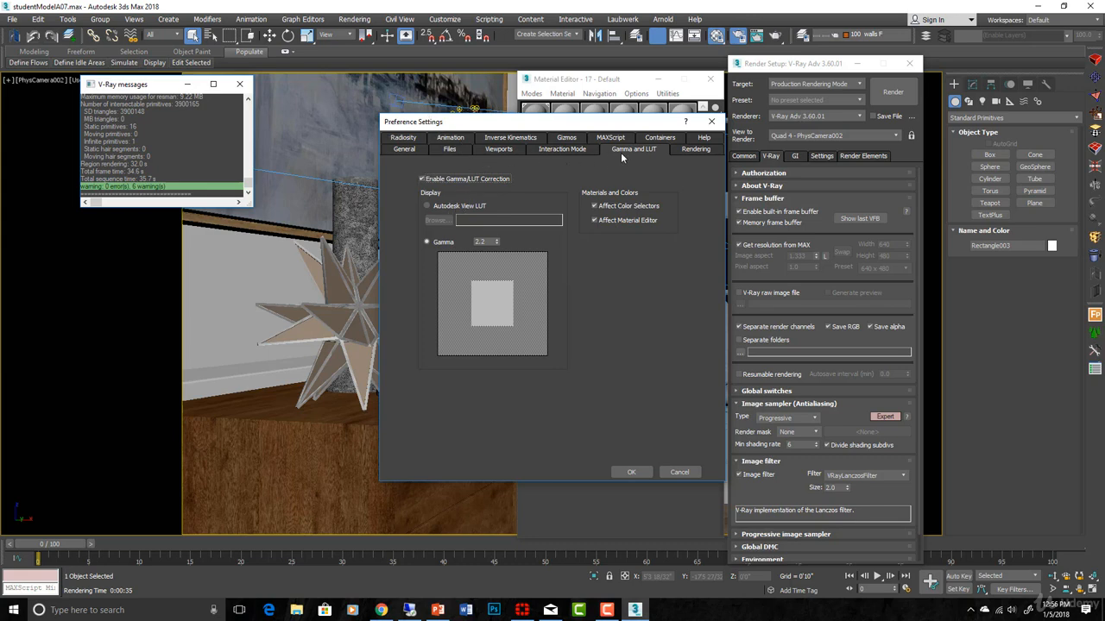
{"action": "left_click", "coordinate": [422, 179]}
{"action": "left_click_drag", "start_coordinate": [542, 127], "coordinate": [333, 148]}
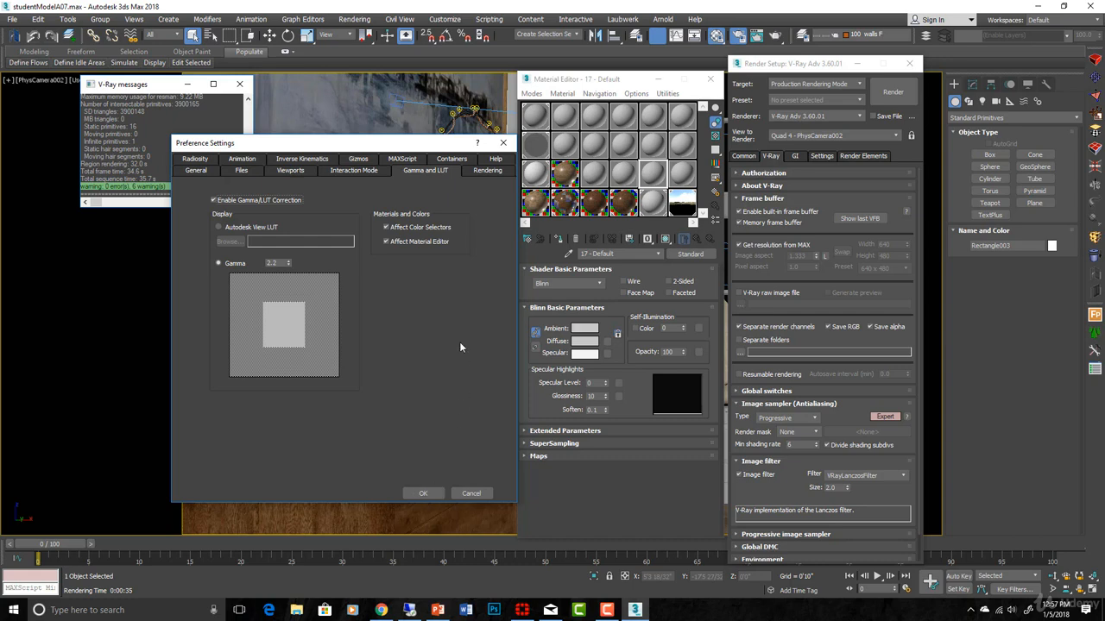
{"action": "left_click", "coordinate": [386, 243]}
{"action": "left_click", "coordinate": [433, 491]}
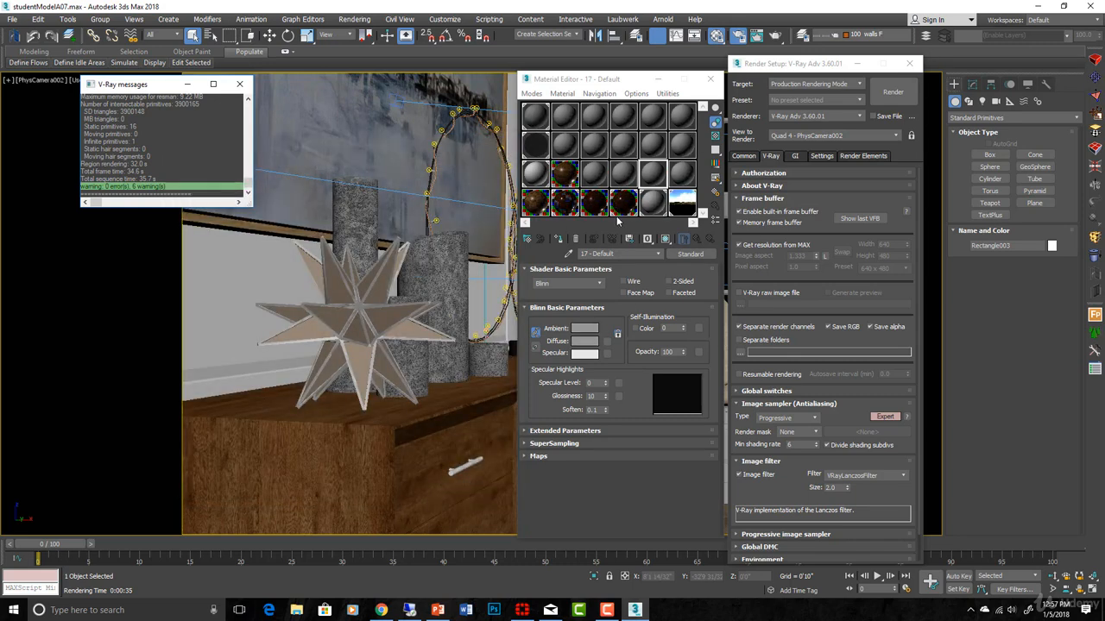
Inspect the 15 - Default material's diffuse colour in the colour selector, leaving the colour as it is.
{"action": "left_click", "coordinate": [593, 174]}
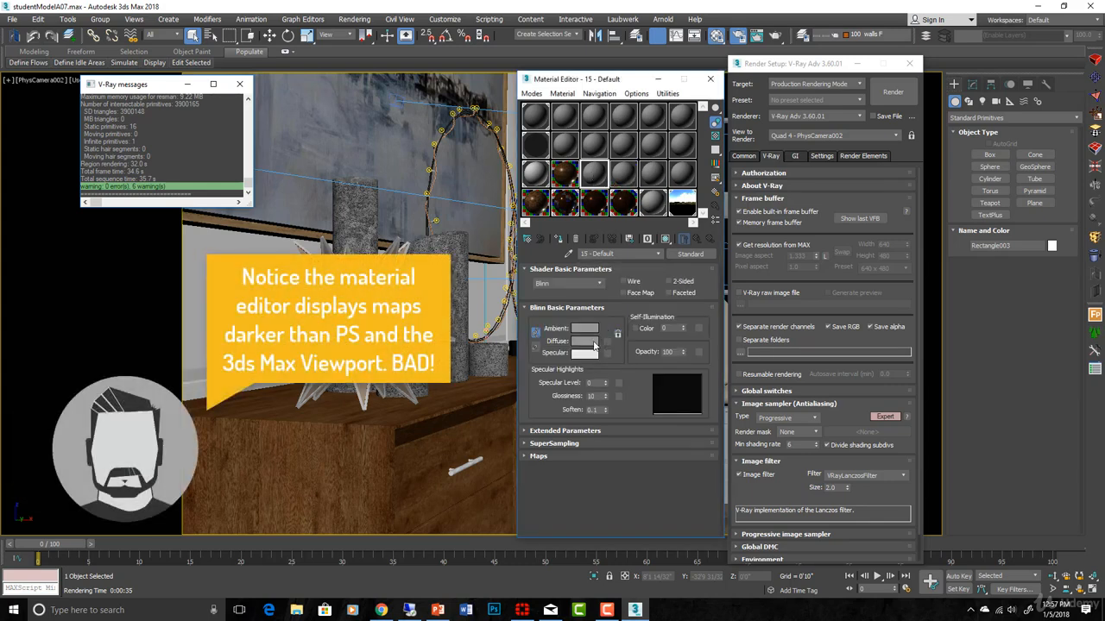
{"action": "left_click", "coordinate": [594, 346]}
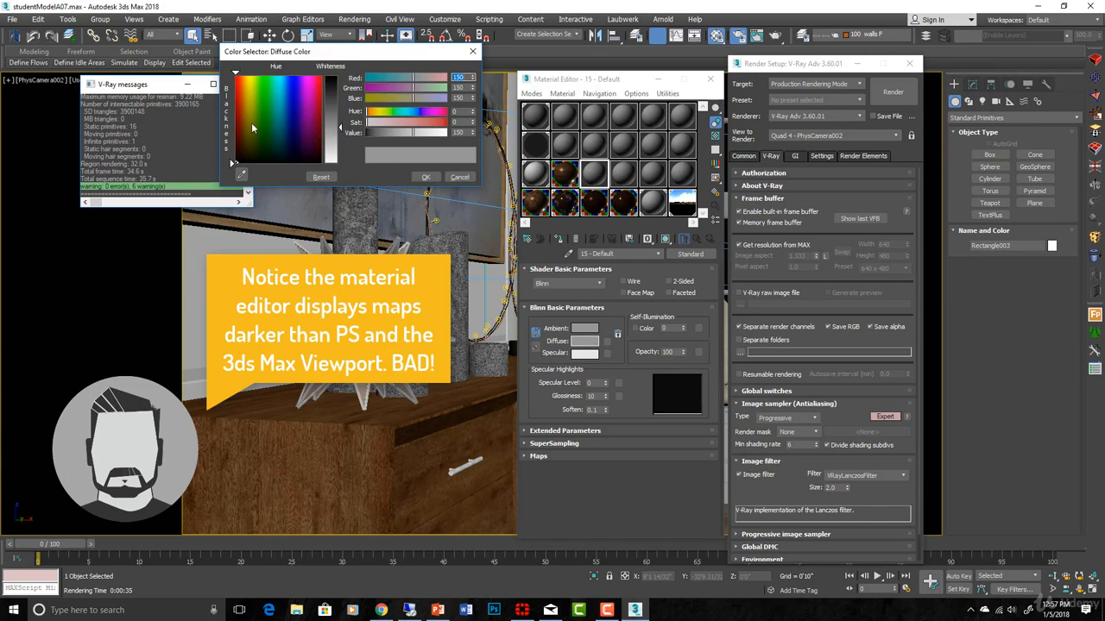
{"action": "left_click", "coordinate": [460, 177]}
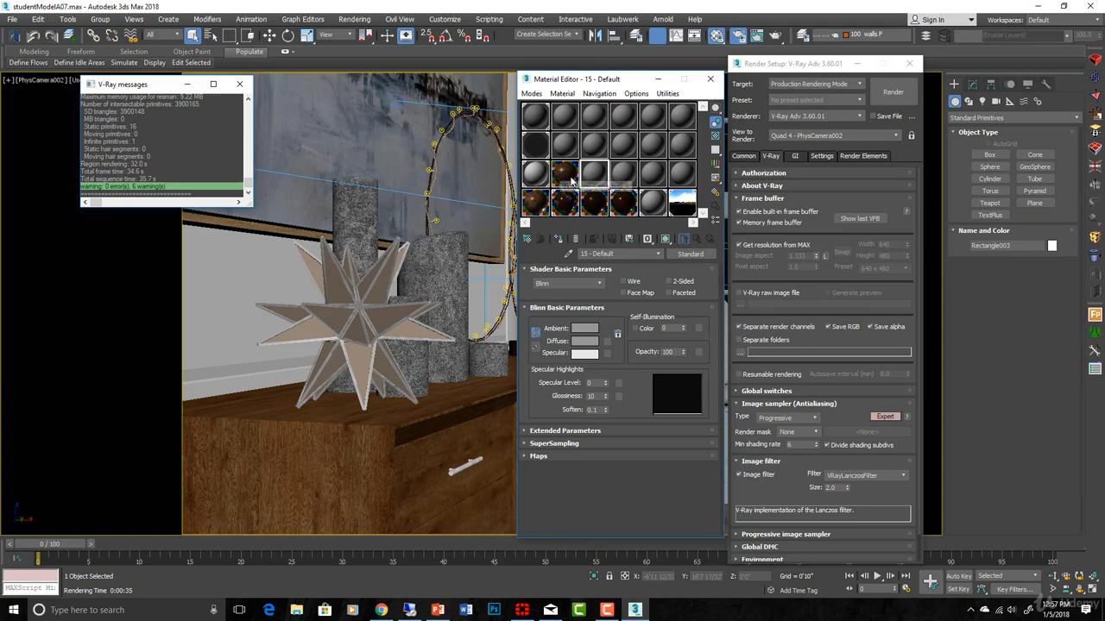
Turn Affect Material Editor back on in the Gamma and LUT preferences.
{"action": "left_click", "coordinate": [434, 21]}
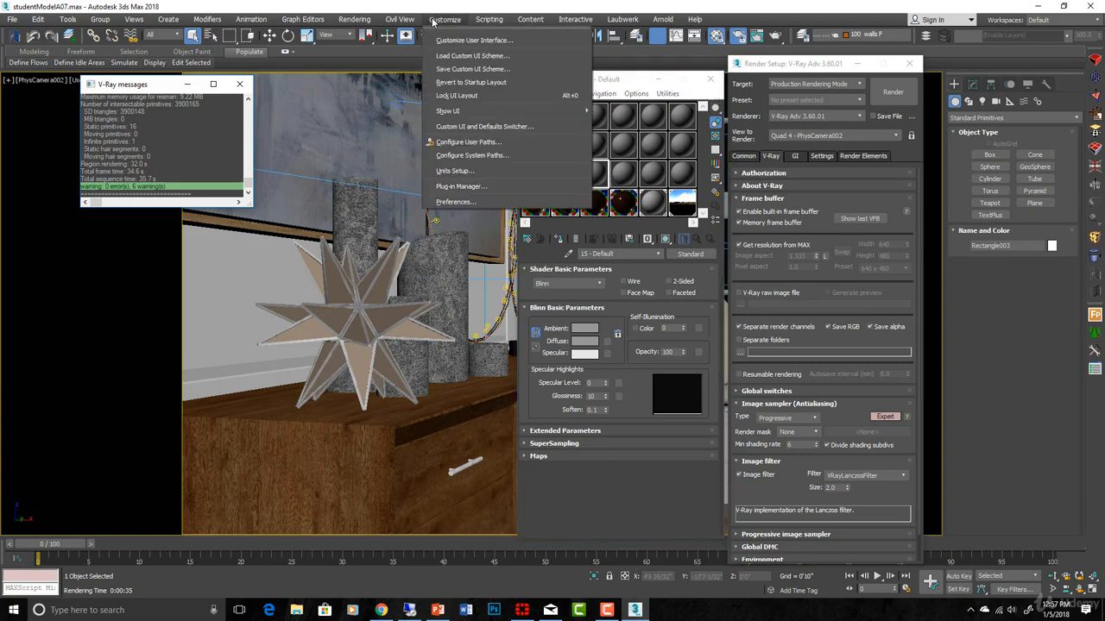
{"action": "left_click", "coordinate": [454, 202]}
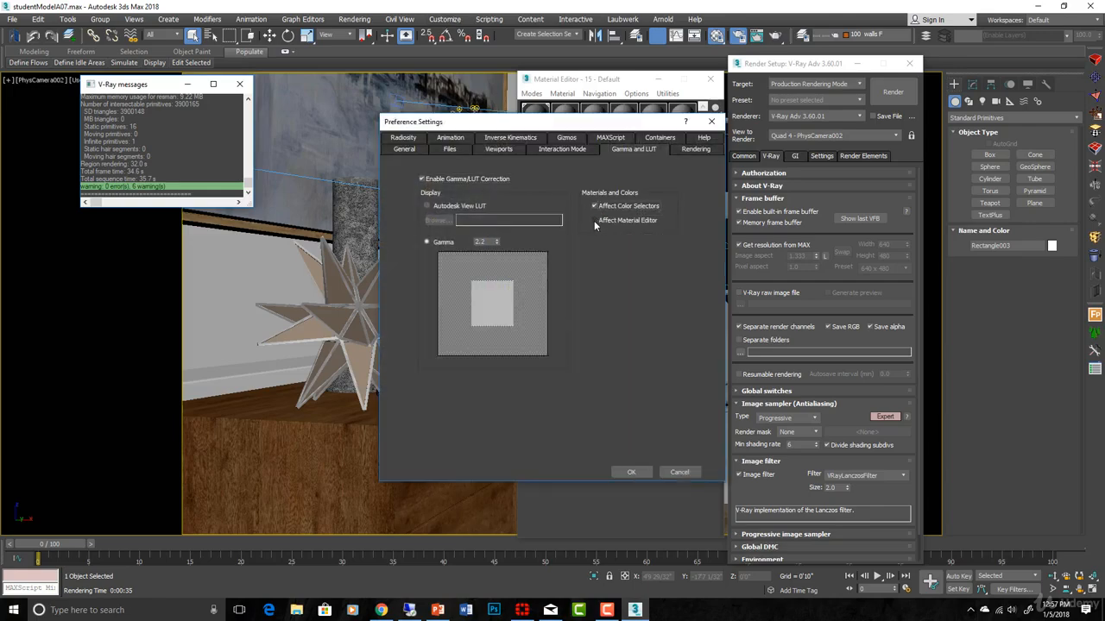
{"action": "left_click", "coordinate": [632, 473]}
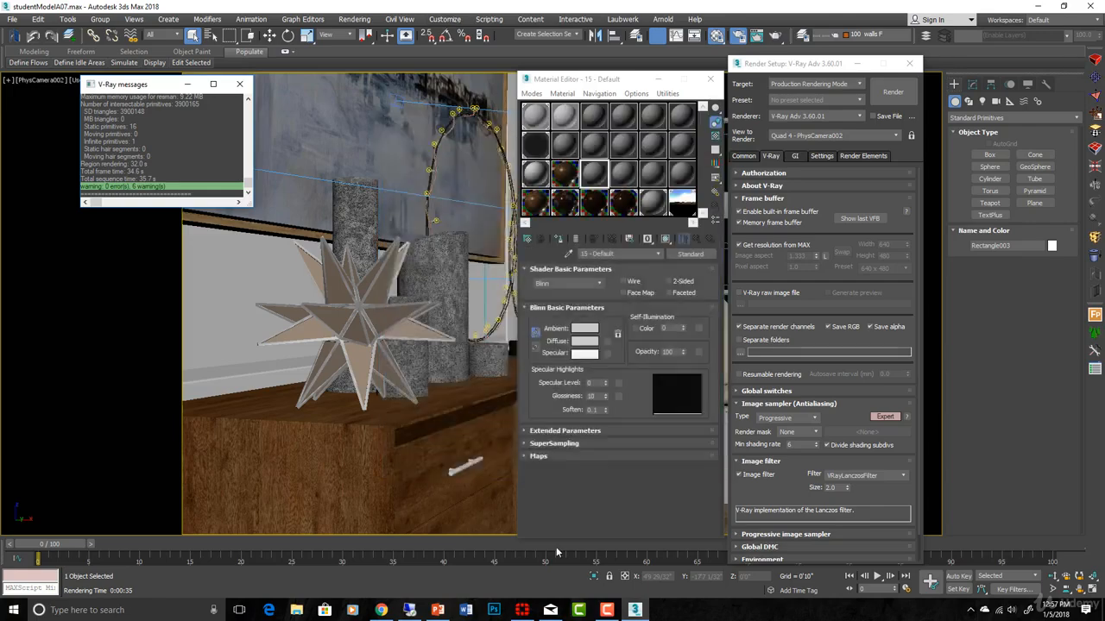
Read the recommended settings for proper linear workflow in the browser's Color Mapping documentation, and return to 3ds Max.
{"action": "key", "text": "alt+Tab"}
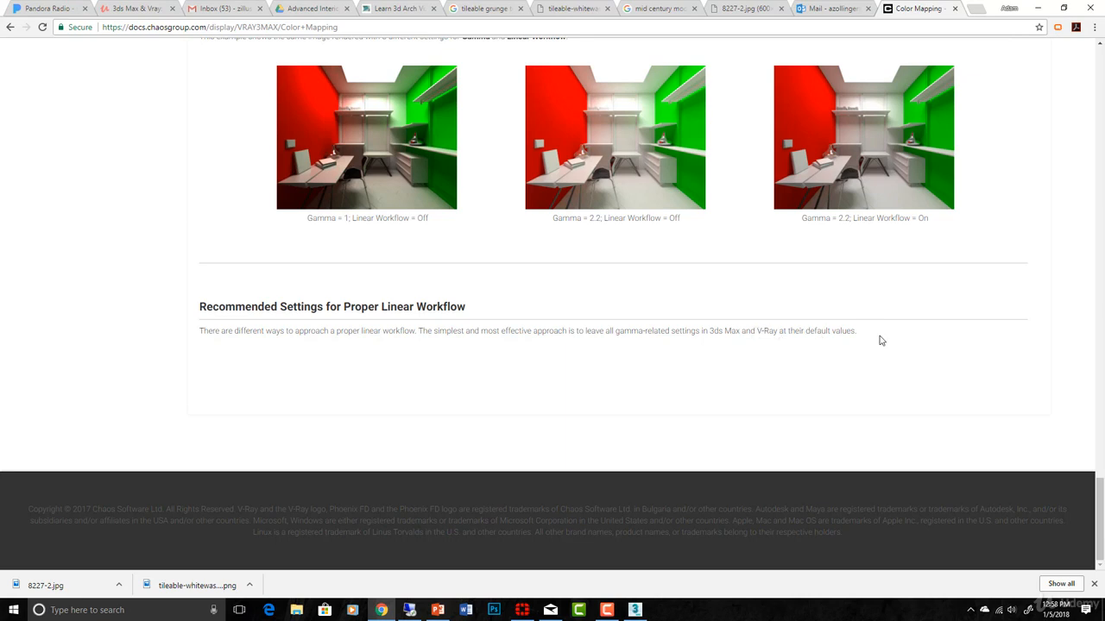
{"action": "left_click", "coordinate": [1043, 7]}
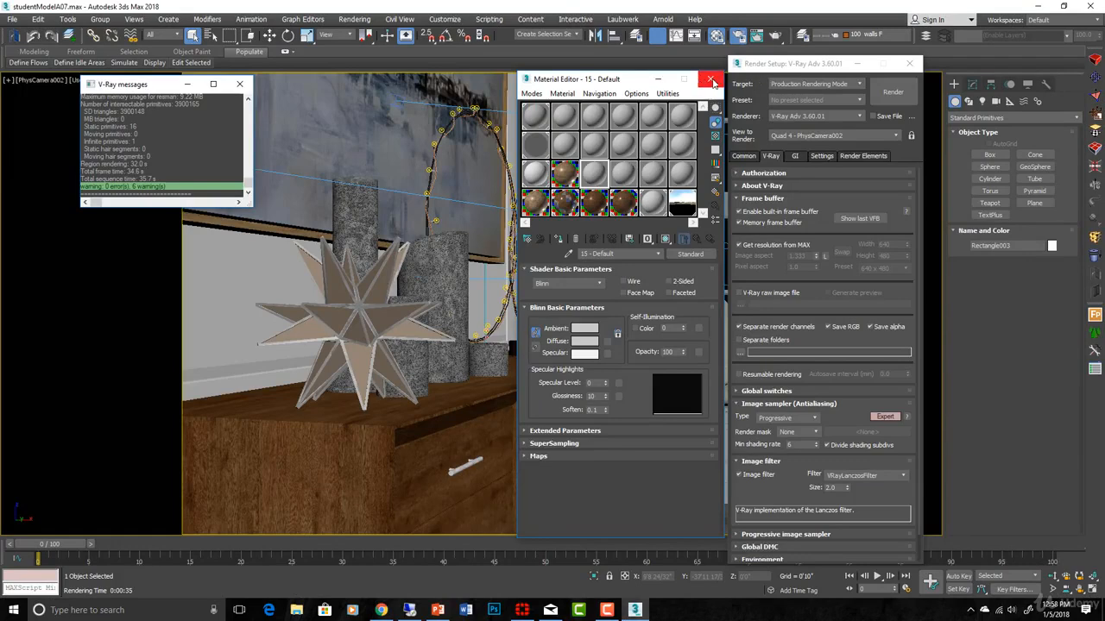
Collapse the Image filter settings, expand the Color mapping settings in Render Setup and review the available Mode options.
{"action": "left_click_drag", "start_coordinate": [773, 494], "coordinate": [782, 391]}
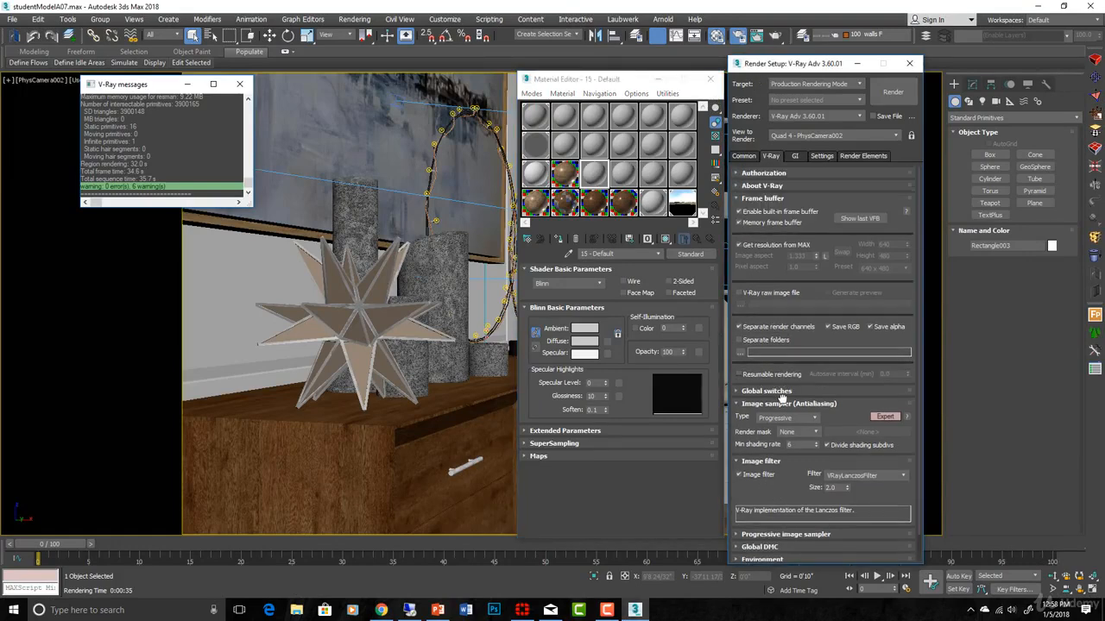
{"action": "left_click_drag", "start_coordinate": [773, 594], "coordinate": [797, 446]}
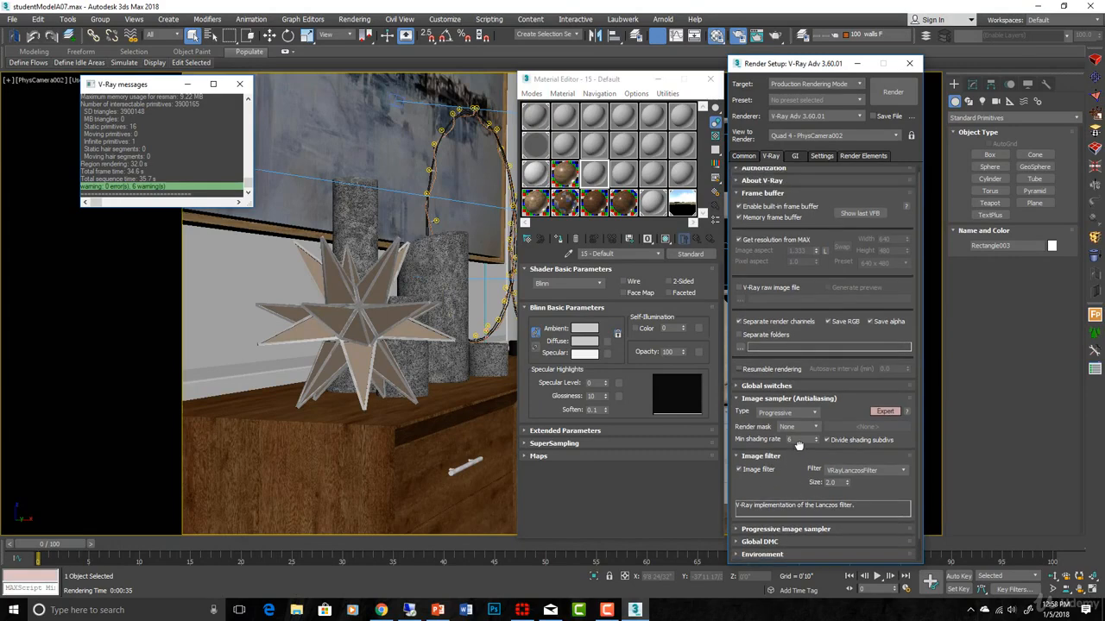
{"action": "left_click", "coordinate": [739, 461]}
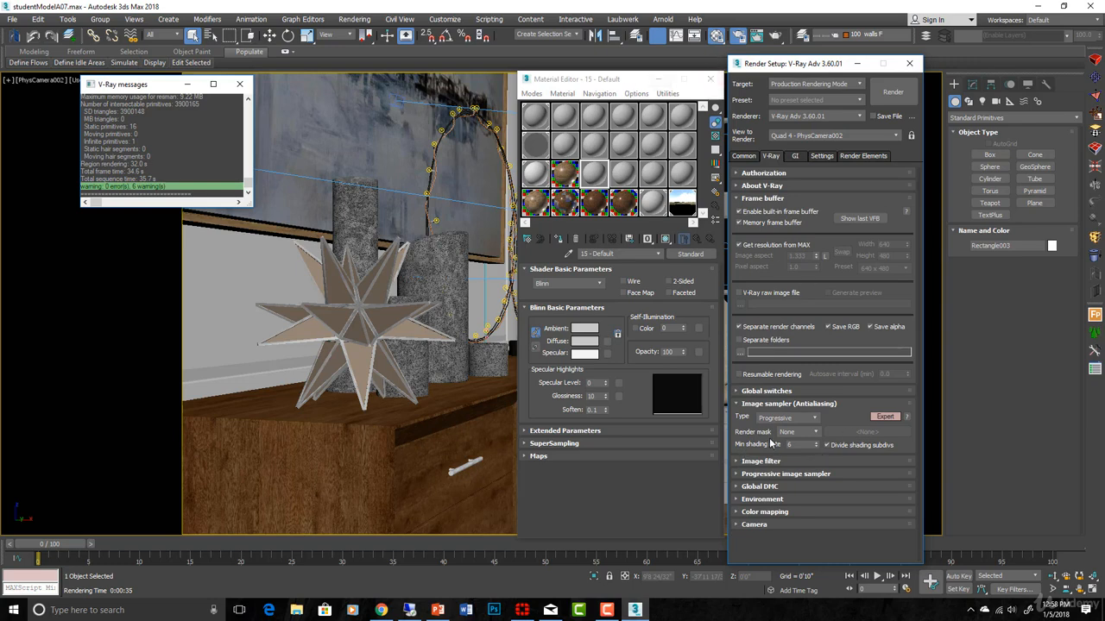
{"action": "left_click", "coordinate": [779, 515]}
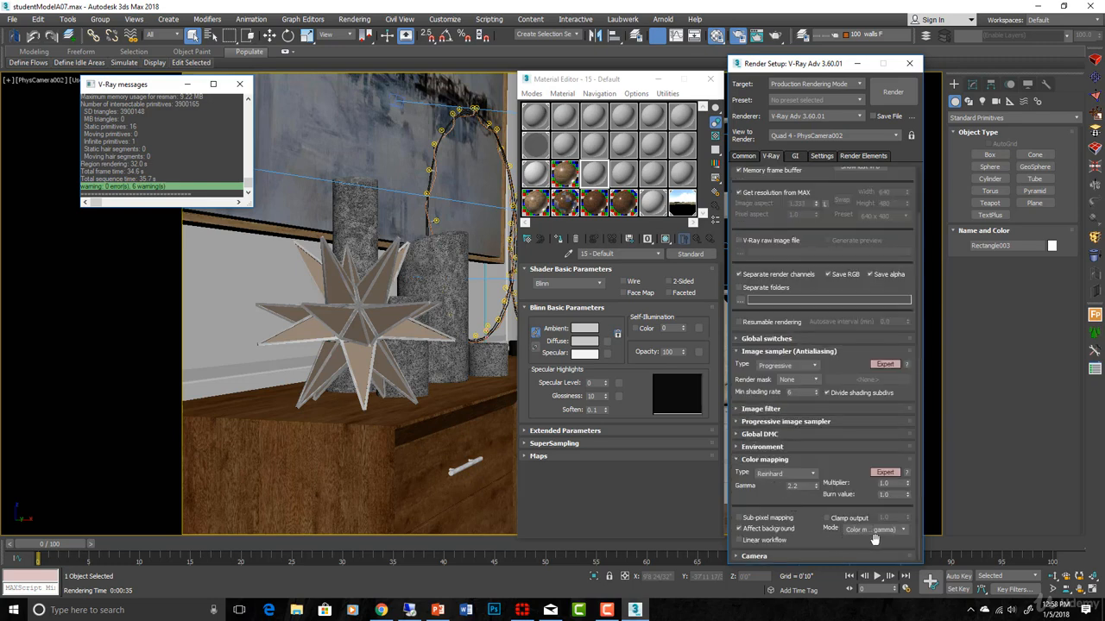
{"action": "mouse_move", "coordinate": [857, 535]}
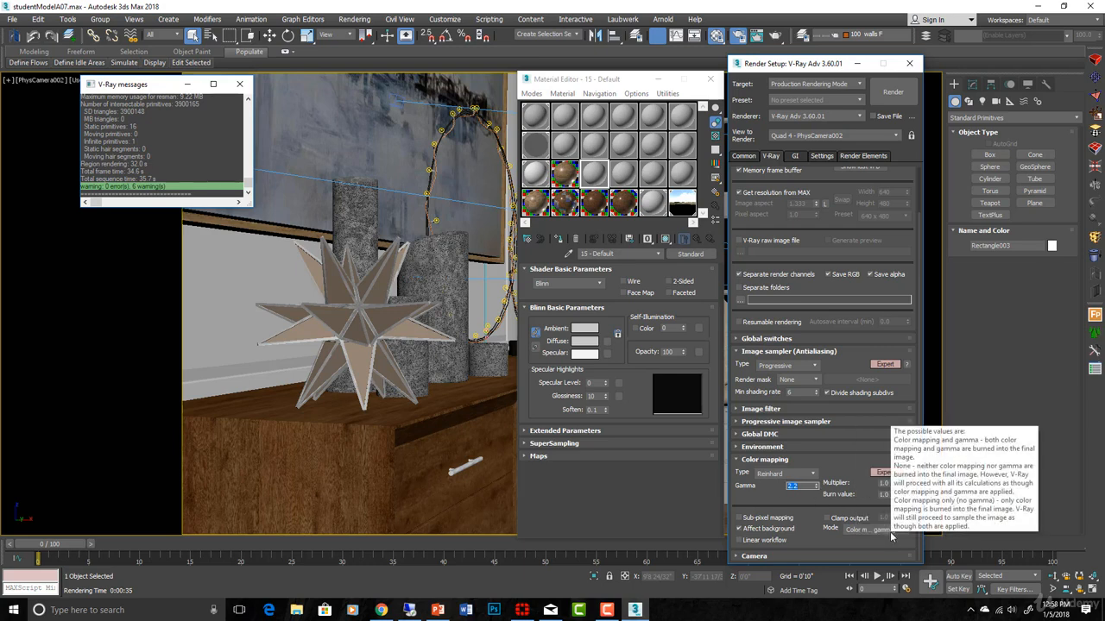
{"action": "left_click", "coordinate": [891, 530]}
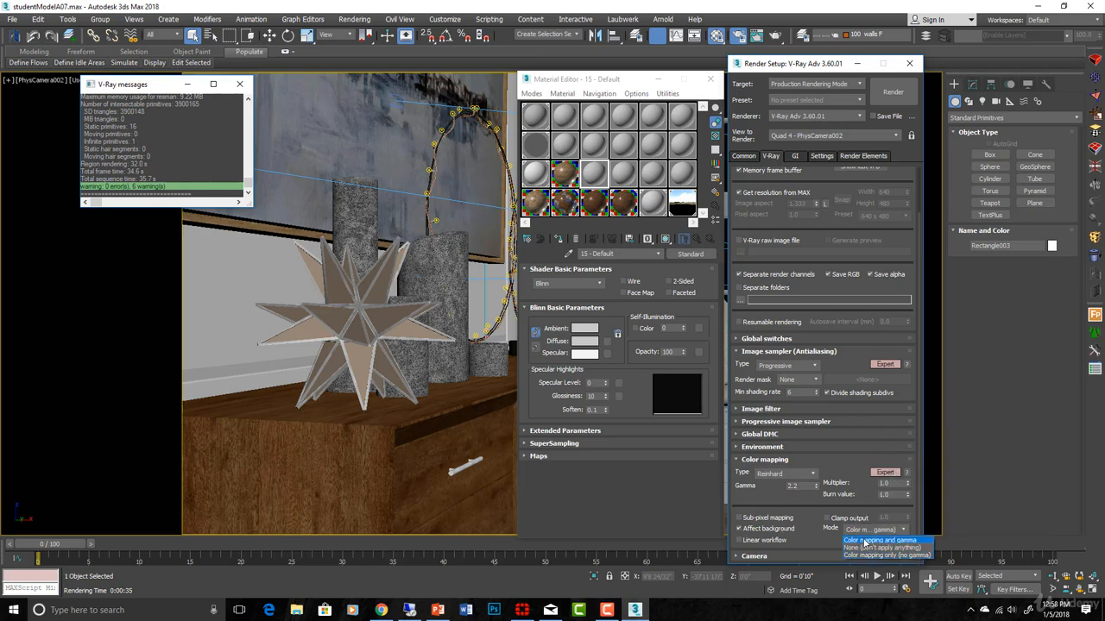
{"action": "left_click", "coordinate": [896, 541]}
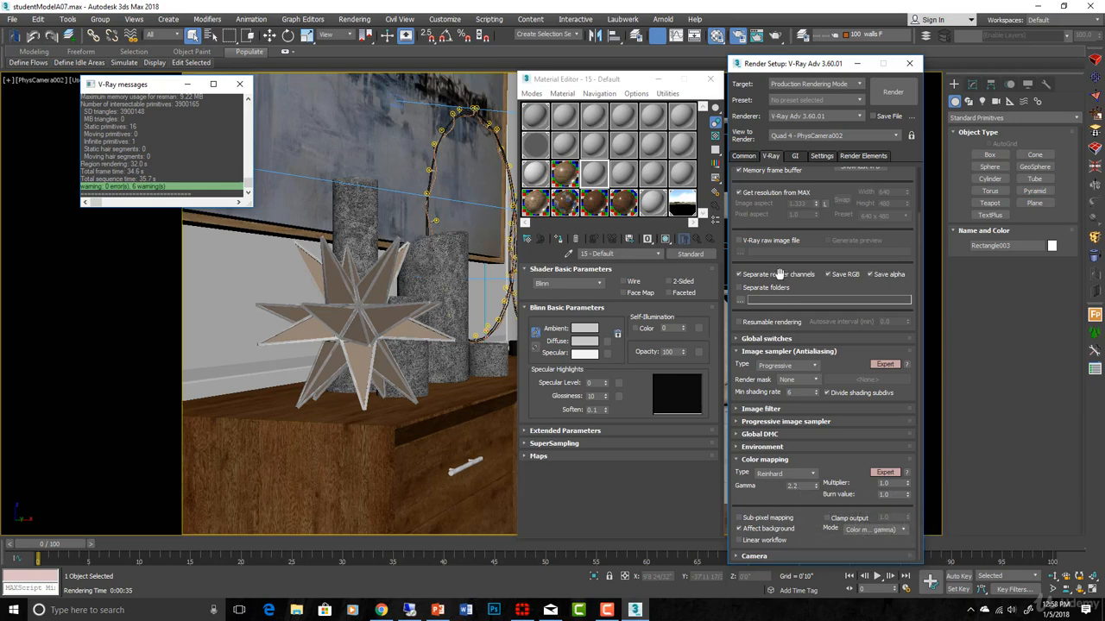
Show the last V-Ray frame buffer and compare the render with sRGB colour display on and off, then close the buffer.
{"action": "scroll", "coordinate": [813, 420], "scroll_direction": "up", "scroll_amount": 2}
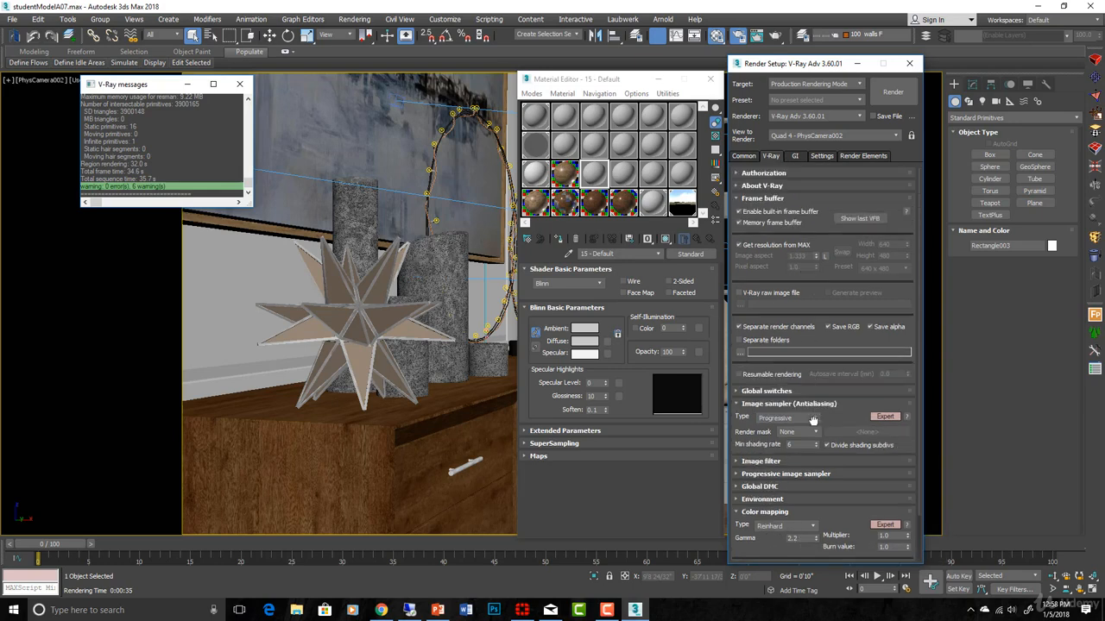
{"action": "left_click", "coordinate": [846, 218]}
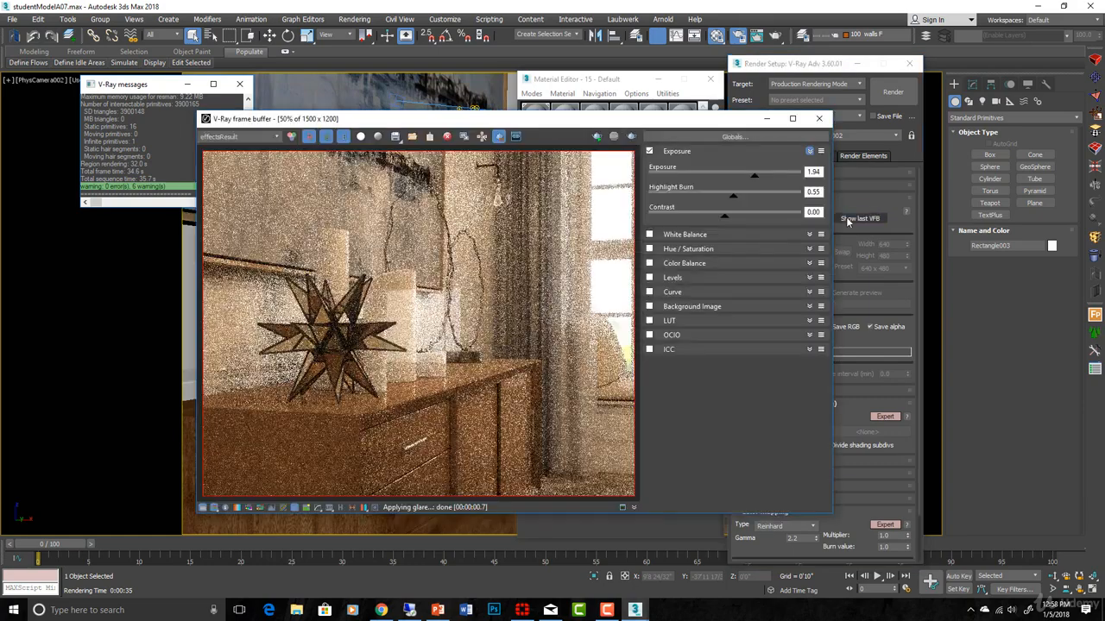
{"action": "left_click", "coordinate": [318, 508]}
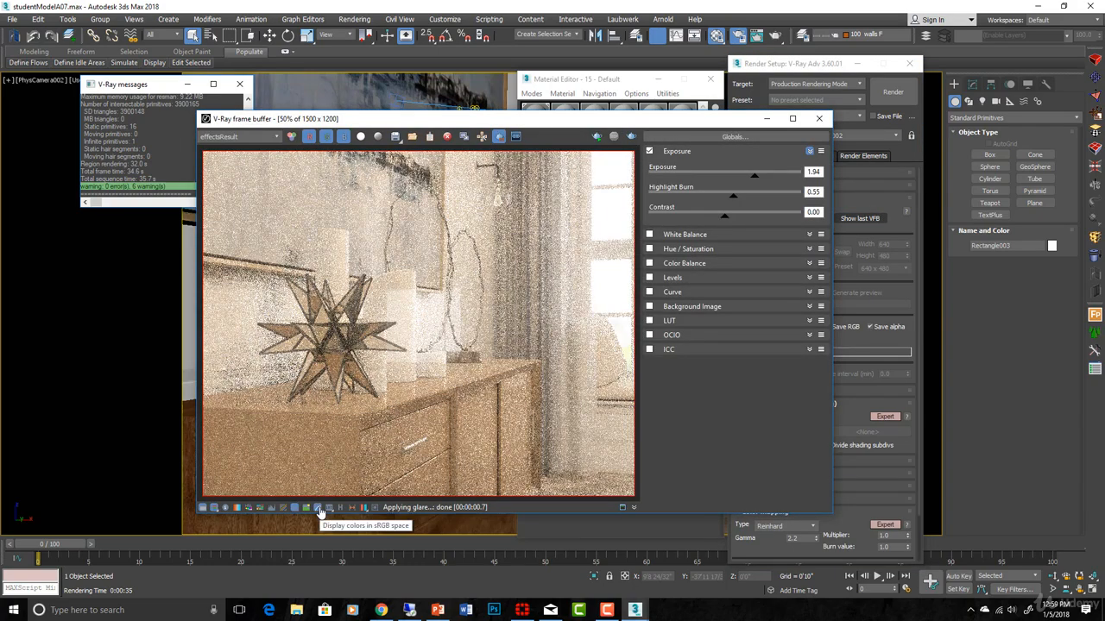
{"action": "left_click", "coordinate": [319, 509]}
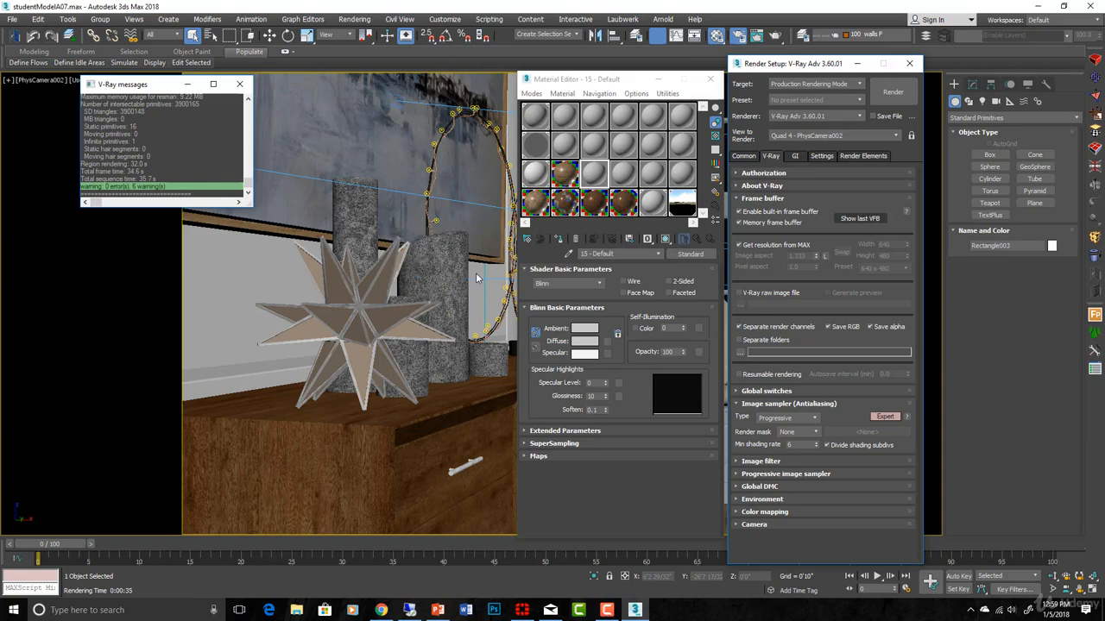
{"action": "left_click", "coordinate": [862, 218]}
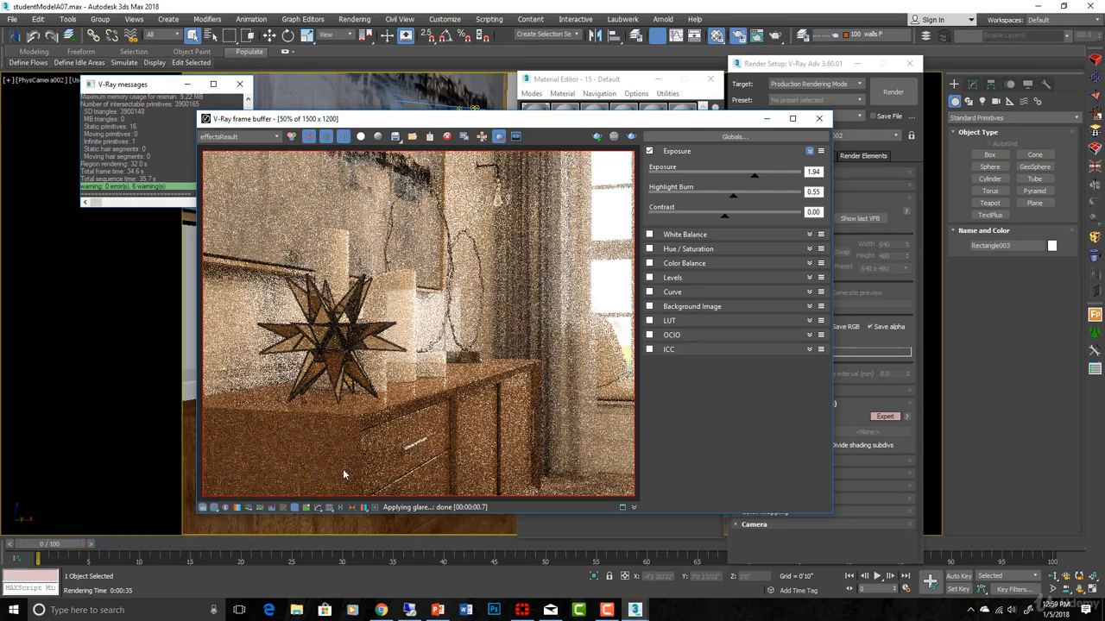
{"action": "left_click", "coordinate": [318, 508]}
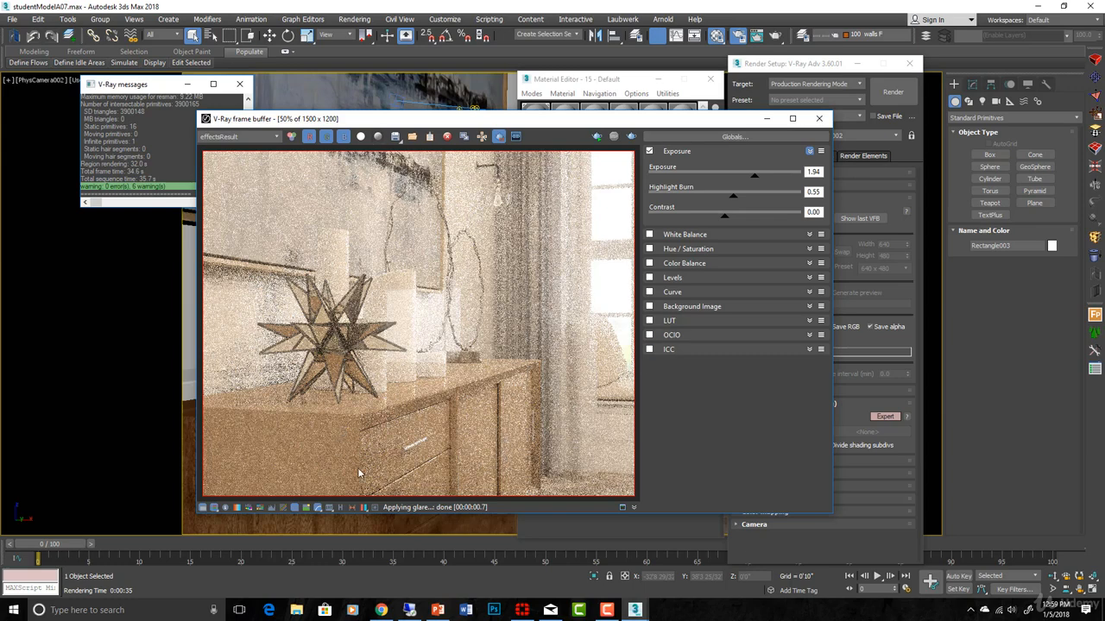
{"action": "left_click", "coordinate": [317, 508]}
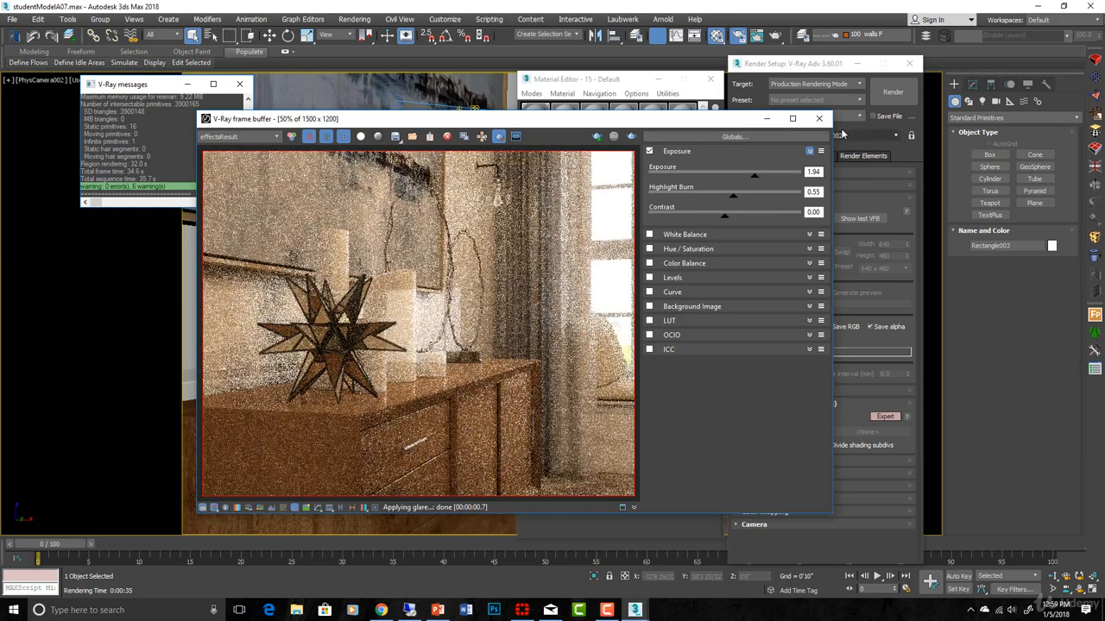
{"action": "left_click", "coordinate": [819, 118]}
Expand the Color mapping settings, set the Mode to Color mapping only (no gamma), and render the camera view.
{"action": "left_click", "coordinate": [735, 515]}
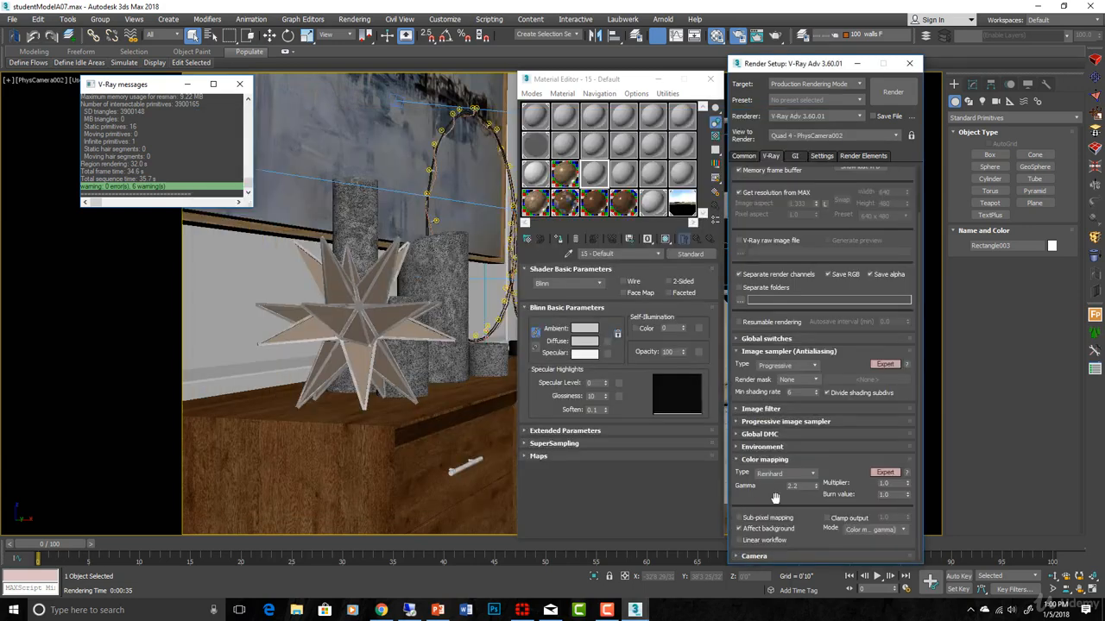
{"action": "double_click", "coordinate": [794, 486]}
{"action": "left_click", "coordinate": [890, 530]}
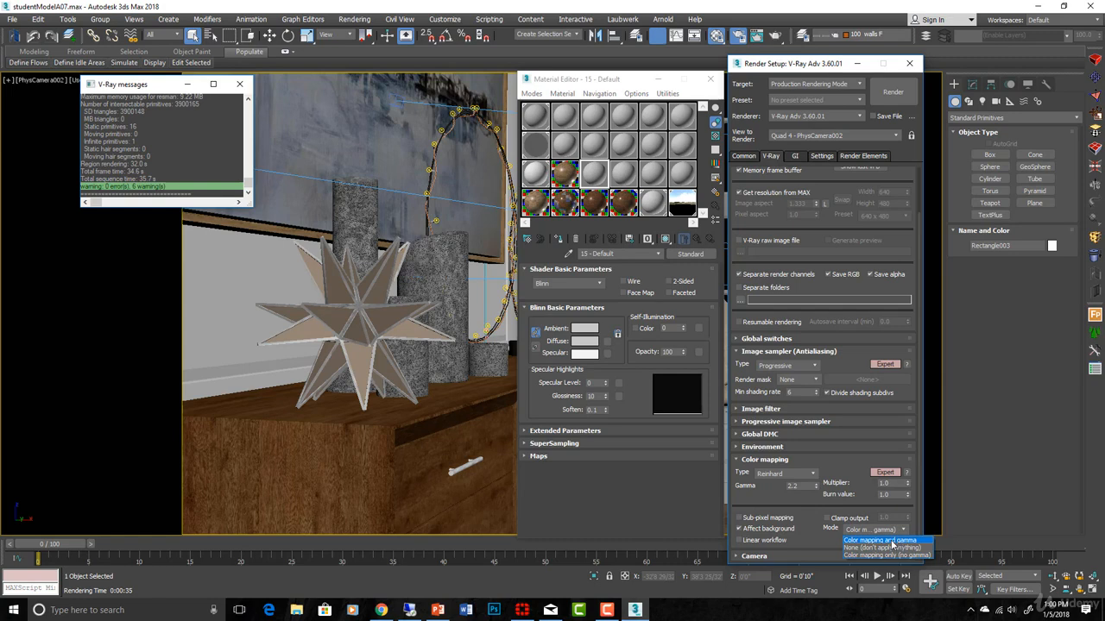
{"action": "left_click", "coordinate": [864, 496]}
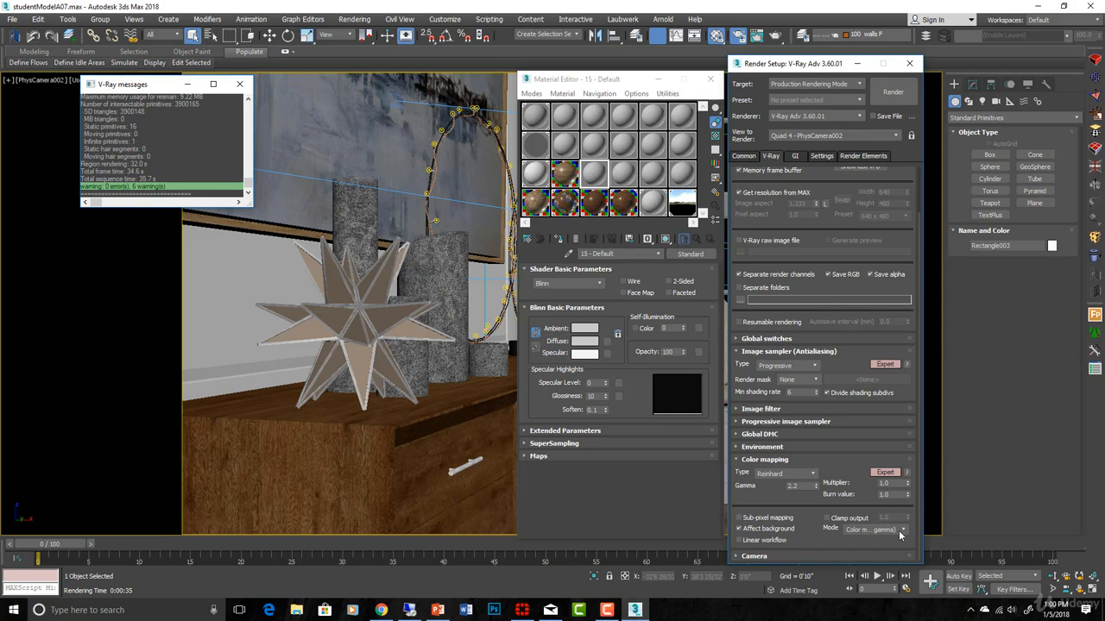
{"action": "left_click", "coordinate": [900, 532]}
{"action": "left_click", "coordinate": [876, 555]}
{"action": "scroll", "coordinate": [858, 194], "scroll_direction": "up", "scroll_amount": 3}
{"action": "key", "text": "shift+q"}
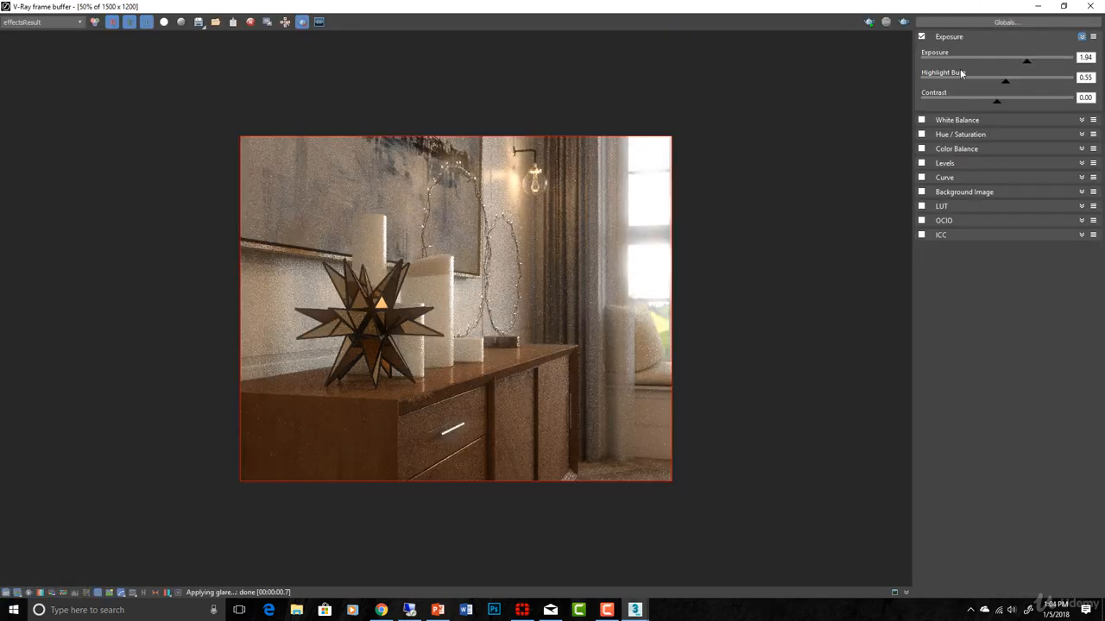
Compare the render with the frame buffer's Exposure correction off and on, leaving it on.
{"action": "left_click", "coordinate": [1081, 37]}
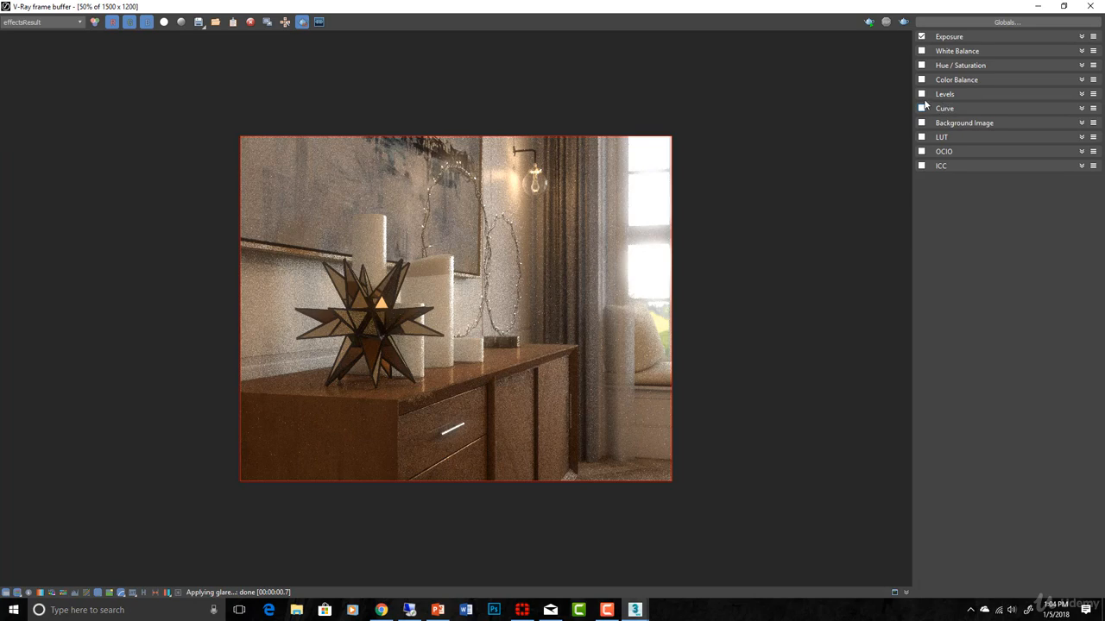
{"action": "left_click", "coordinate": [921, 37]}
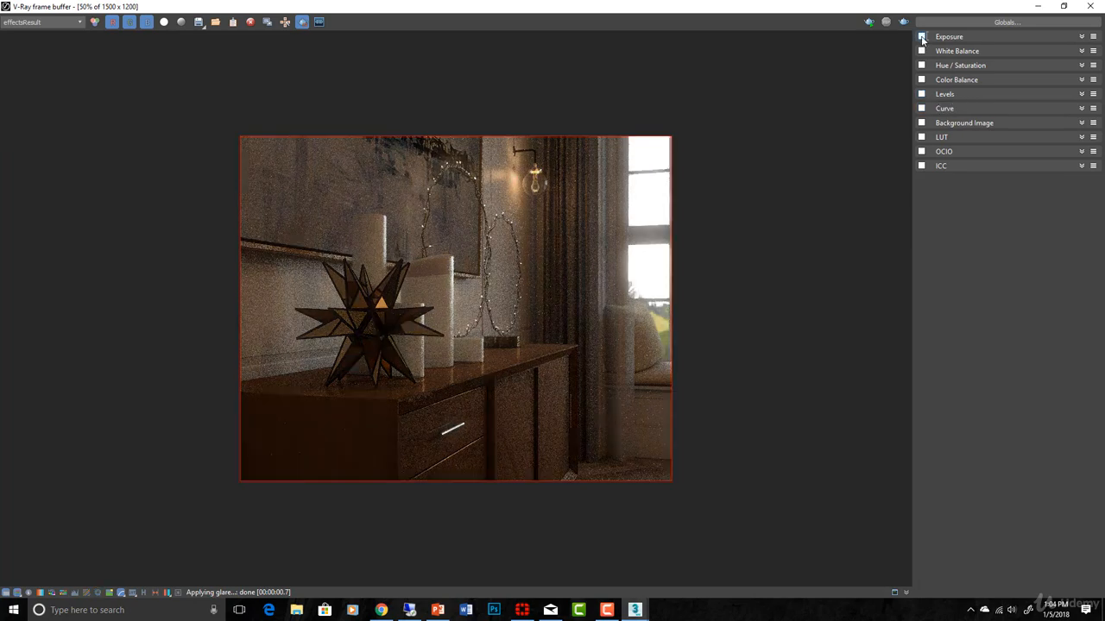
{"action": "left_click", "coordinate": [921, 37]}
{"action": "left_click", "coordinate": [921, 37]}
{"action": "left_click", "coordinate": [921, 37]}
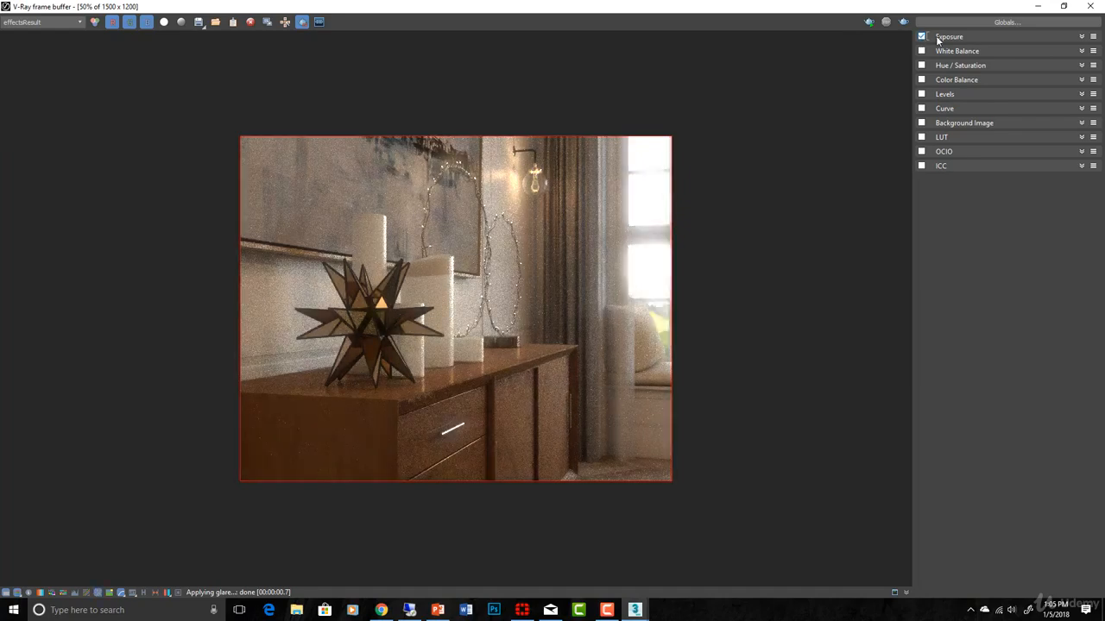
Set the Exposure correction to about 2.66, Highlight Burn to about 0.49 and Contrast to 0.
{"action": "left_click", "coordinate": [1080, 37]}
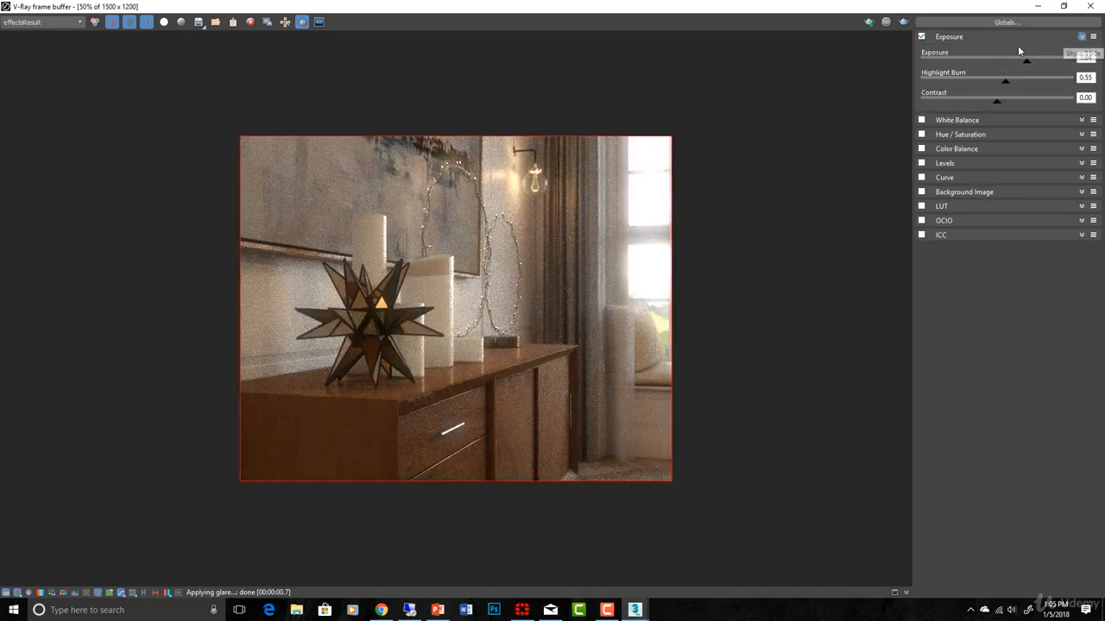
{"action": "mouse_move", "coordinate": [1027, 62]}
{"action": "left_mouse_down"}
{"action": "mouse_move", "coordinate": [1059, 67]}
{"action": "mouse_move", "coordinate": [892, 74]}
{"action": "mouse_move", "coordinate": [1025, 78]}
{"action": "mouse_move", "coordinate": [995, 83]}
{"action": "mouse_move", "coordinate": [1036, 66]}
{"action": "mouse_move", "coordinate": [906, 74]}
{"action": "left_mouse_up"}
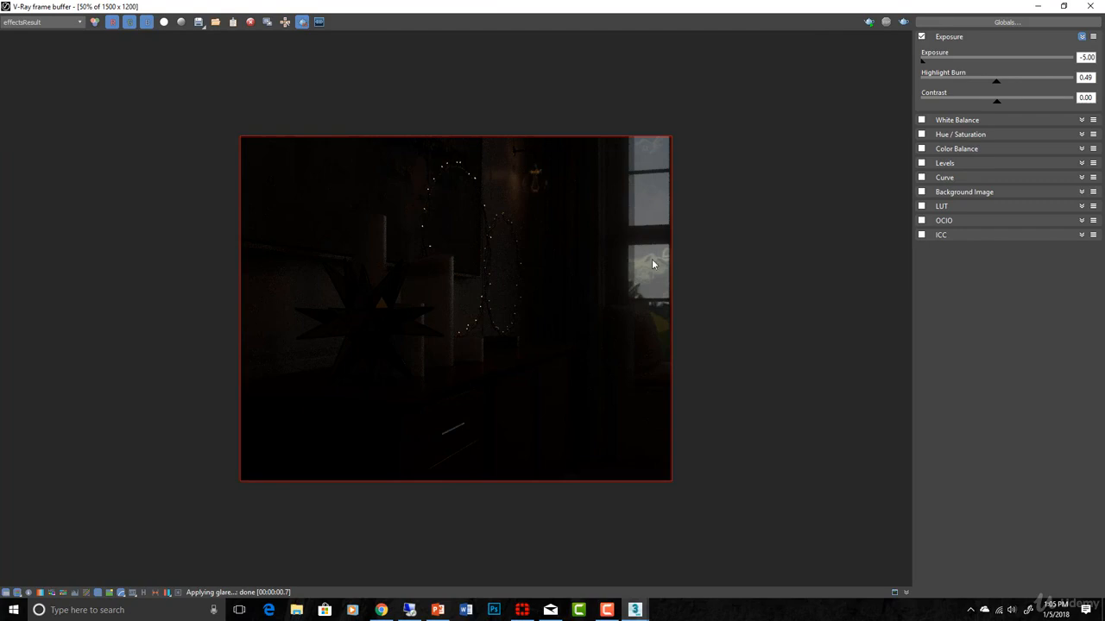
{"action": "mouse_move", "coordinate": [927, 69]}
{"action": "left_mouse_down"}
{"action": "mouse_move", "coordinate": [1081, 71]}
{"action": "mouse_move", "coordinate": [1001, 72]}
{"action": "mouse_move", "coordinate": [1040, 66]}
{"action": "mouse_move", "coordinate": [1063, 89]}
{"action": "mouse_move", "coordinate": [915, 87]}
{"action": "mouse_move", "coordinate": [1004, 86]}
{"action": "mouse_move", "coordinate": [993, 91]}
{"action": "mouse_move", "coordinate": [1013, 110]}
{"action": "mouse_move", "coordinate": [1065, 109]}
{"action": "mouse_move", "coordinate": [927, 114]}
{"action": "mouse_move", "coordinate": [996, 105]}
{"action": "left_mouse_up"}
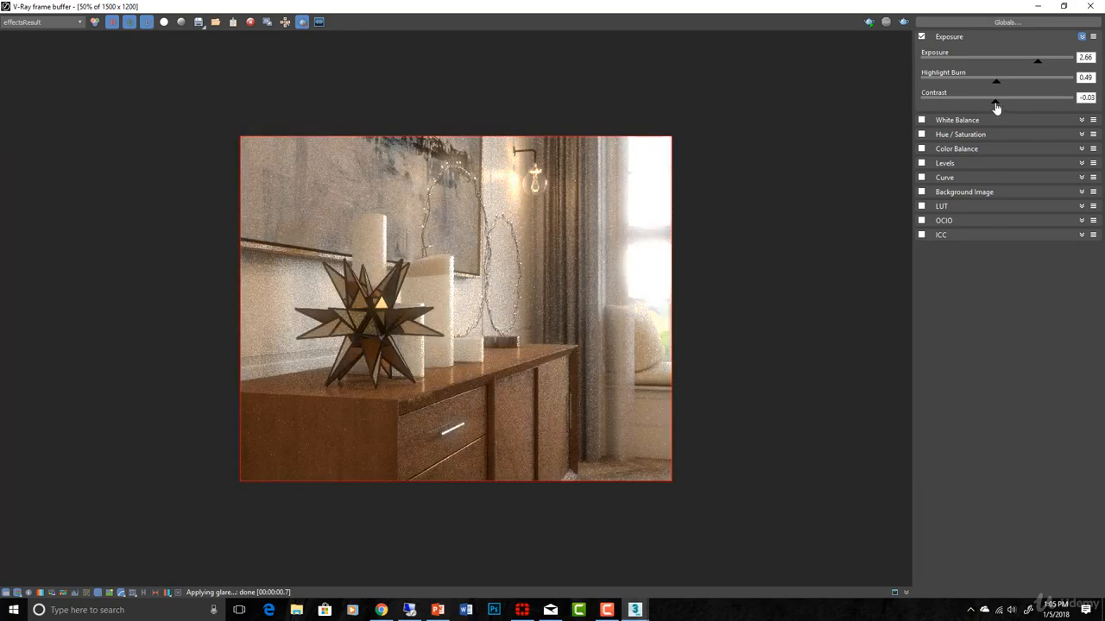
{"action": "double_click", "coordinate": [1085, 97]}
{"action": "left_click", "coordinate": [1082, 36]}
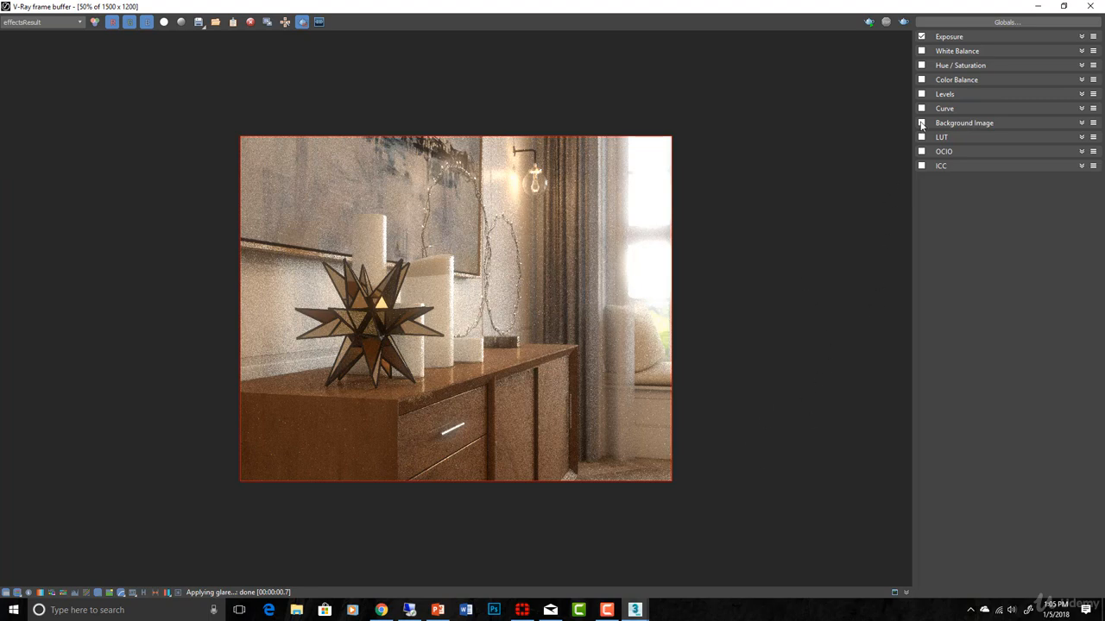
{"action": "left_click", "coordinate": [1081, 38]}
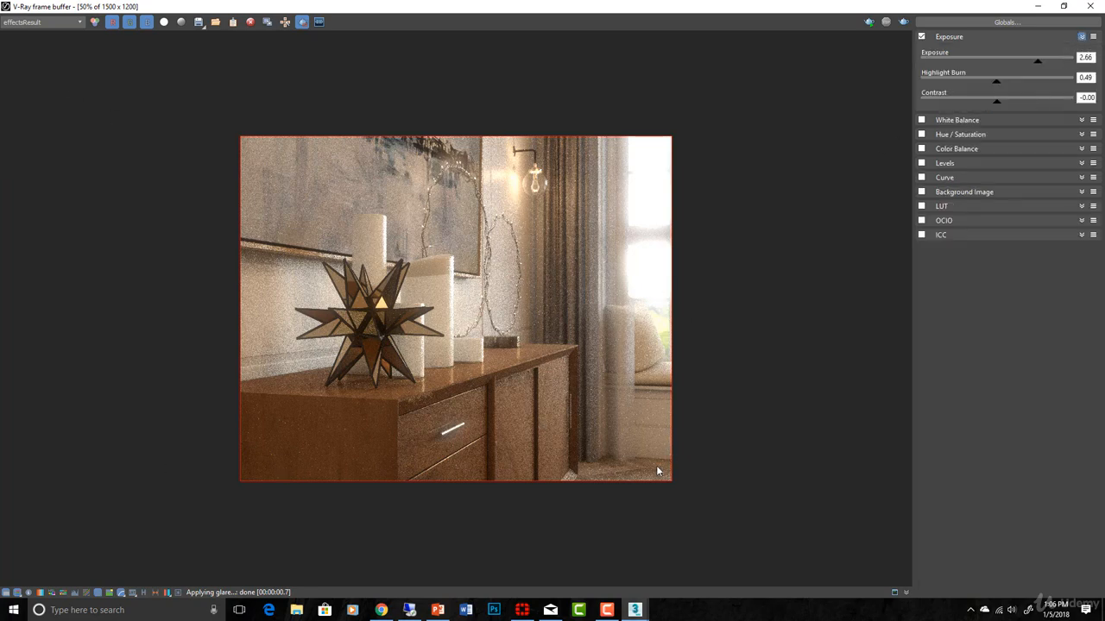
{"action": "left_click", "coordinate": [1081, 38]}
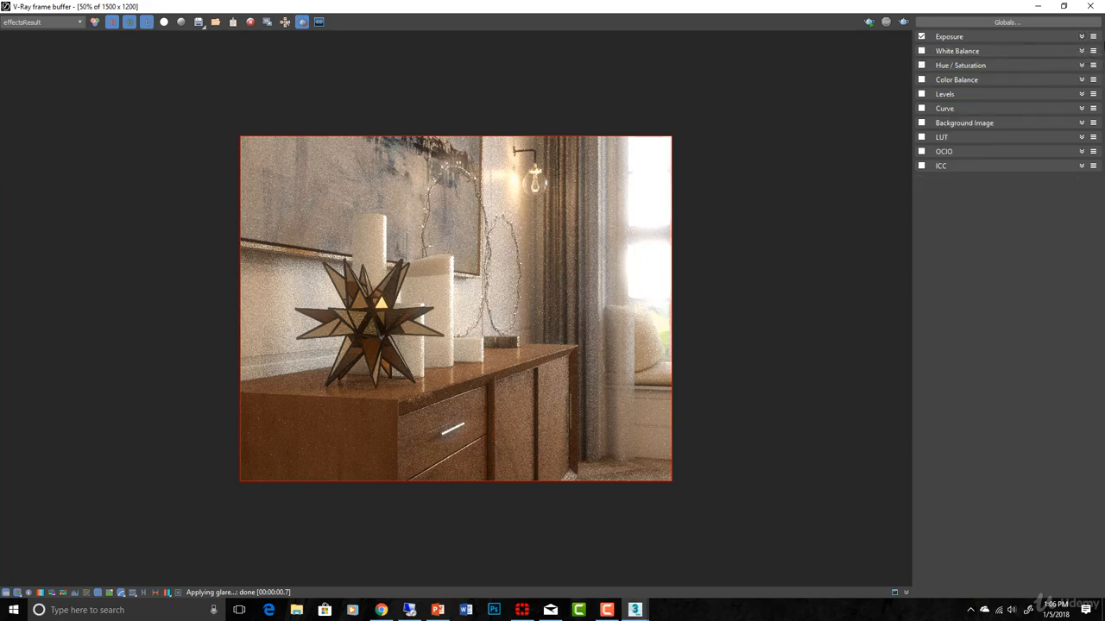
Turn on the White Balance correction and set its Temperature to about 4664.
{"action": "left_click", "coordinate": [1082, 51]}
{"action": "left_click", "coordinate": [921, 51]}
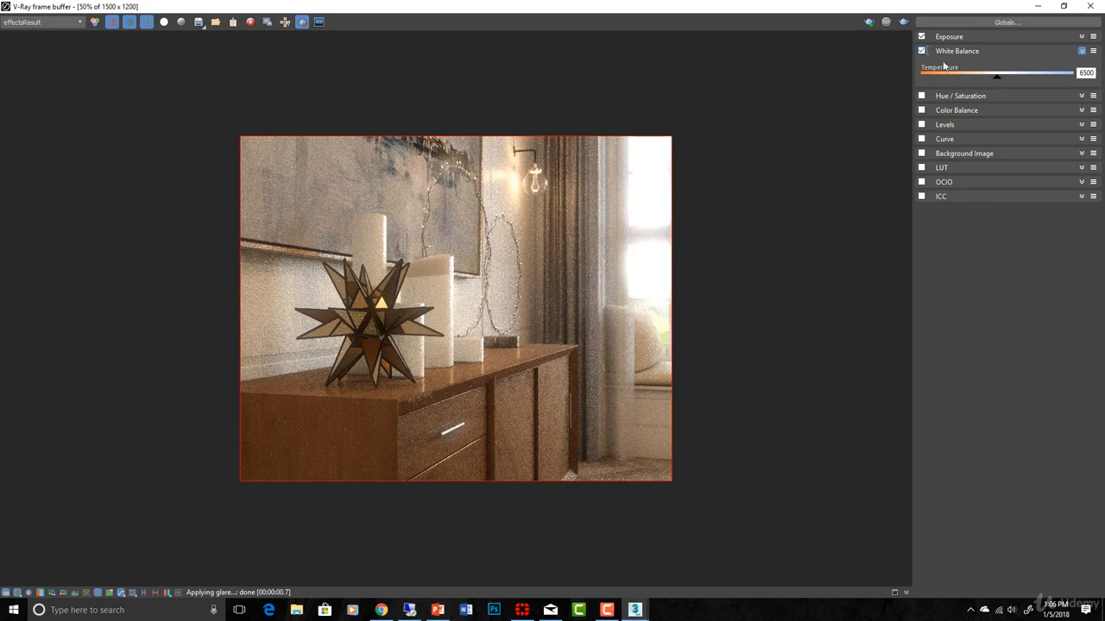
{"action": "left_click_drag", "start_coordinate": [998, 80], "coordinate": [956, 95]}
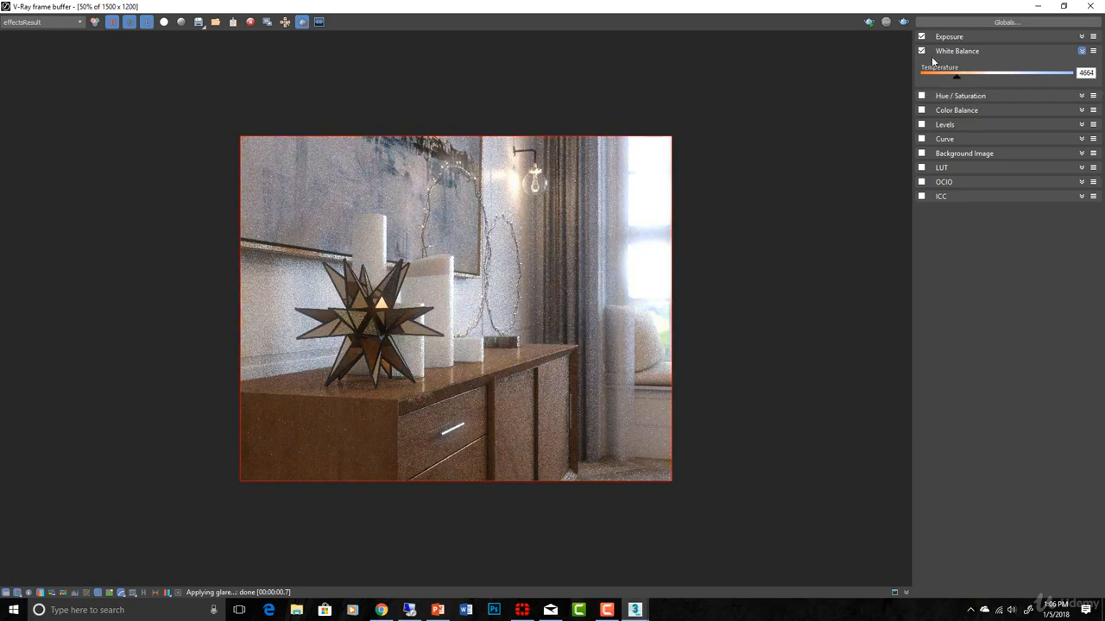
{"action": "left_click", "coordinate": [1083, 52]}
Turn on the Hue / Saturation correction, and check the Color Balance and Levels corrections while leaving both off.
{"action": "left_click", "coordinate": [1082, 65]}
{"action": "left_click", "coordinate": [1082, 65]}
{"action": "left_click", "coordinate": [1081, 81]}
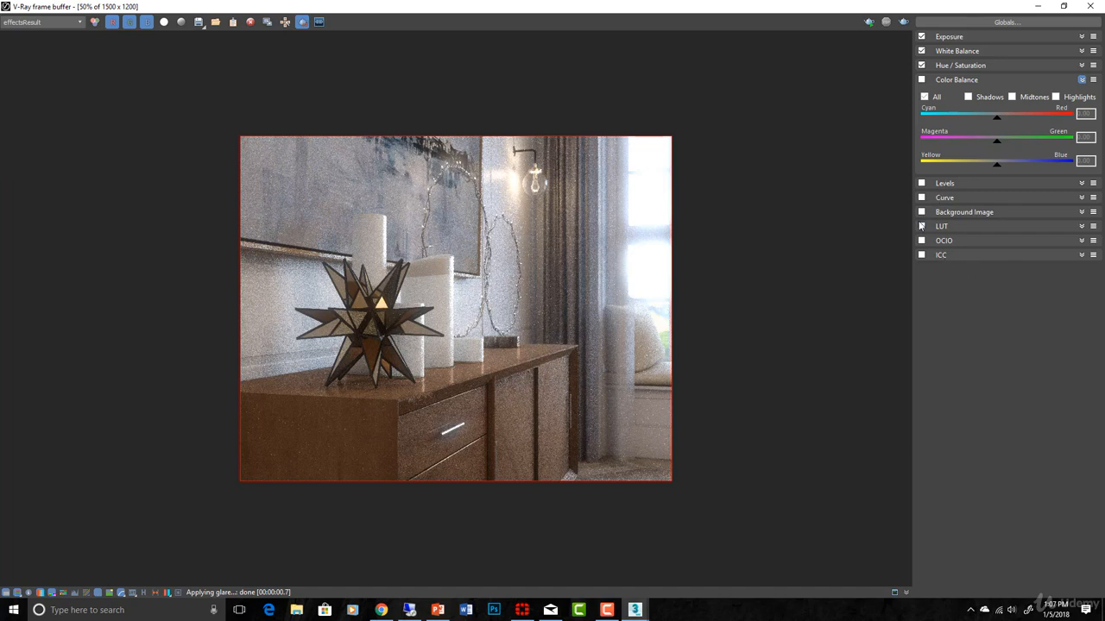
{"action": "left_click", "coordinate": [921, 184]}
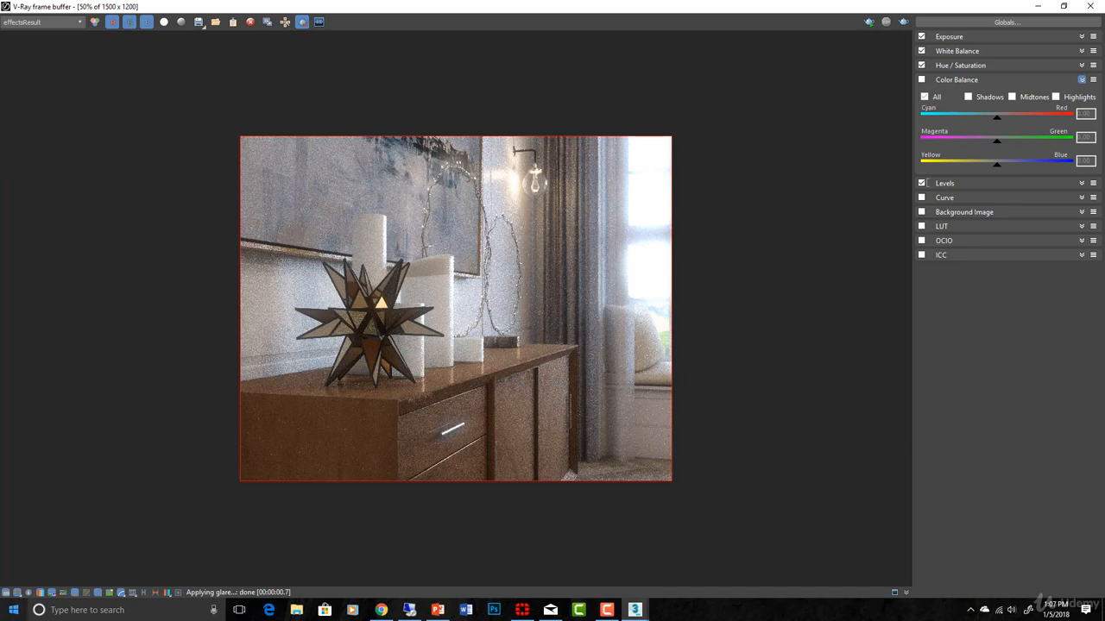
{"action": "left_click", "coordinate": [922, 184]}
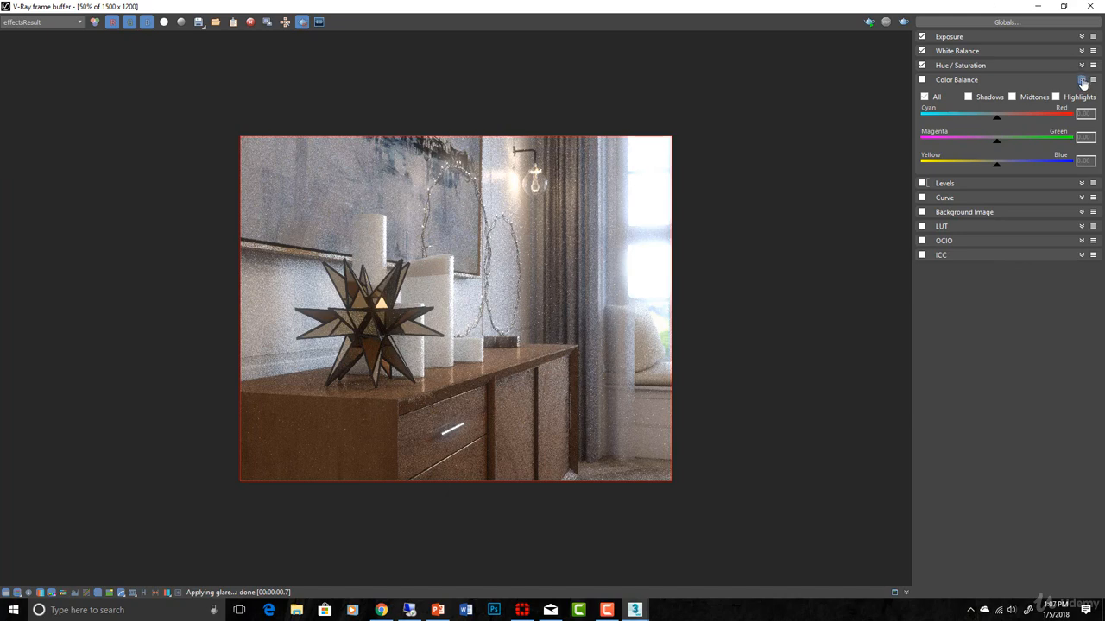
{"action": "left_click", "coordinate": [1081, 80]}
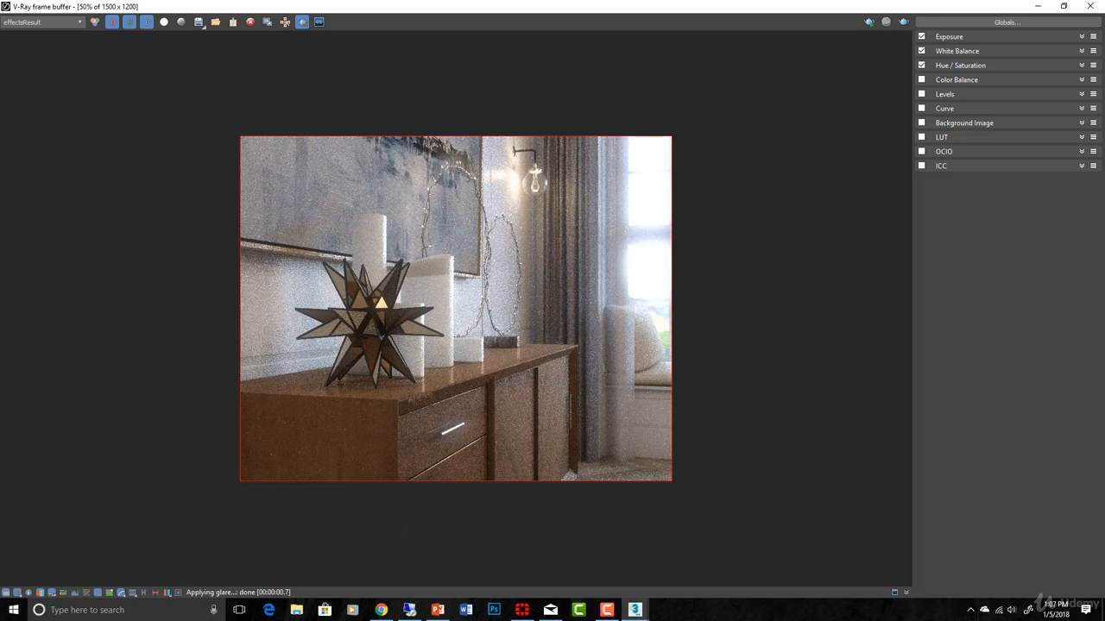
Show the lens effects settings and compare the render with the Bloom Effect and the Glare Effect off and on.
{"action": "left_click", "coordinate": [175, 593]}
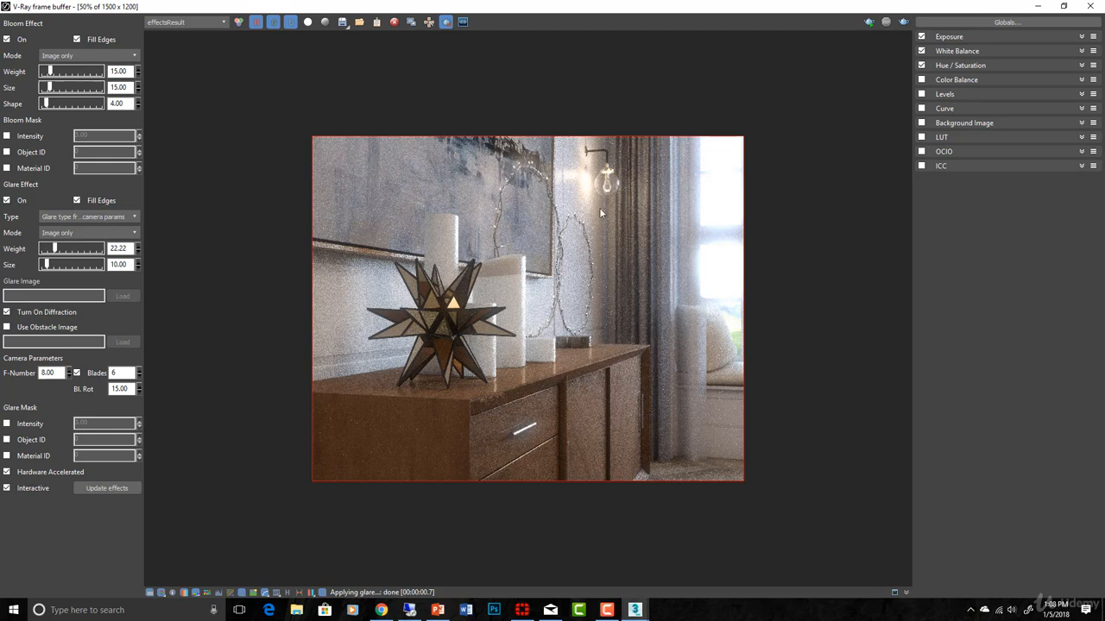
{"action": "left_click", "coordinate": [7, 40]}
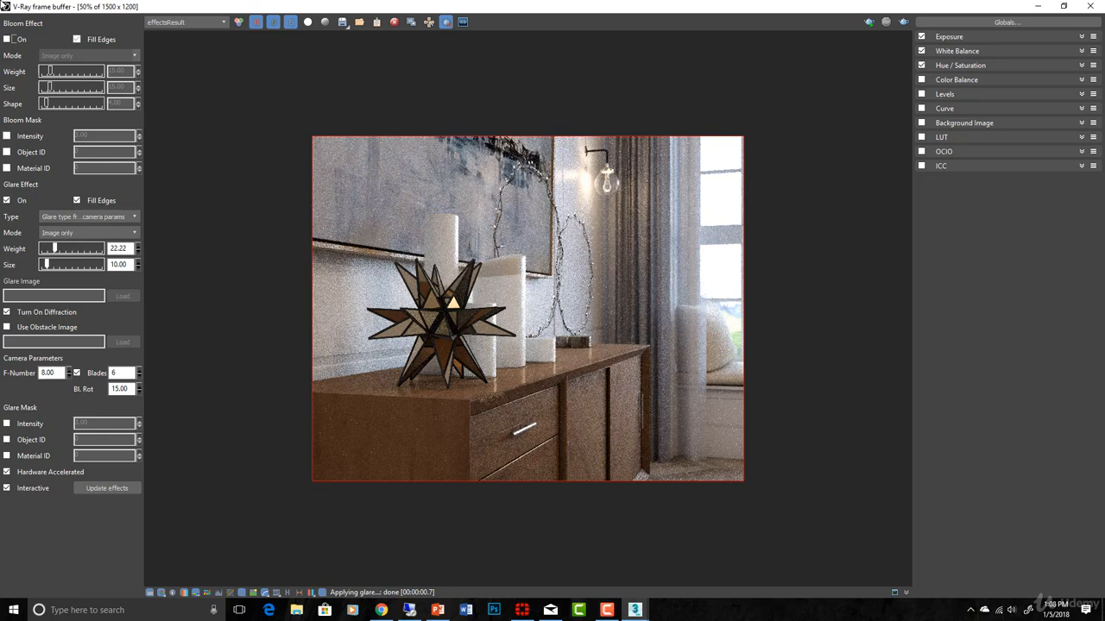
{"action": "left_click", "coordinate": [7, 41]}
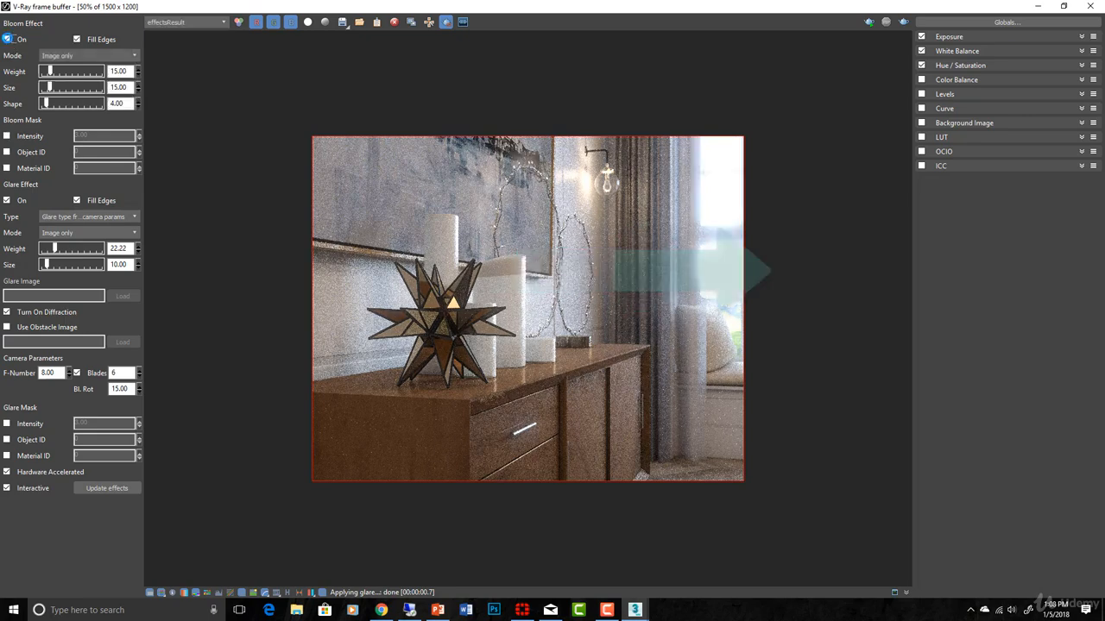
{"action": "left_click", "coordinate": [8, 39]}
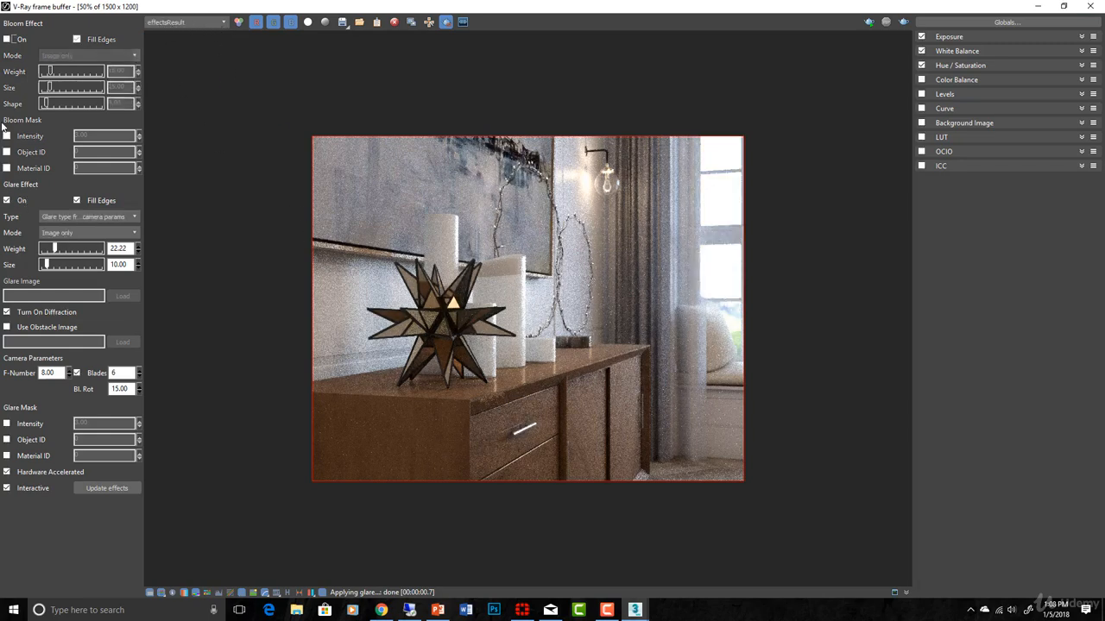
{"action": "left_click", "coordinate": [7, 40]}
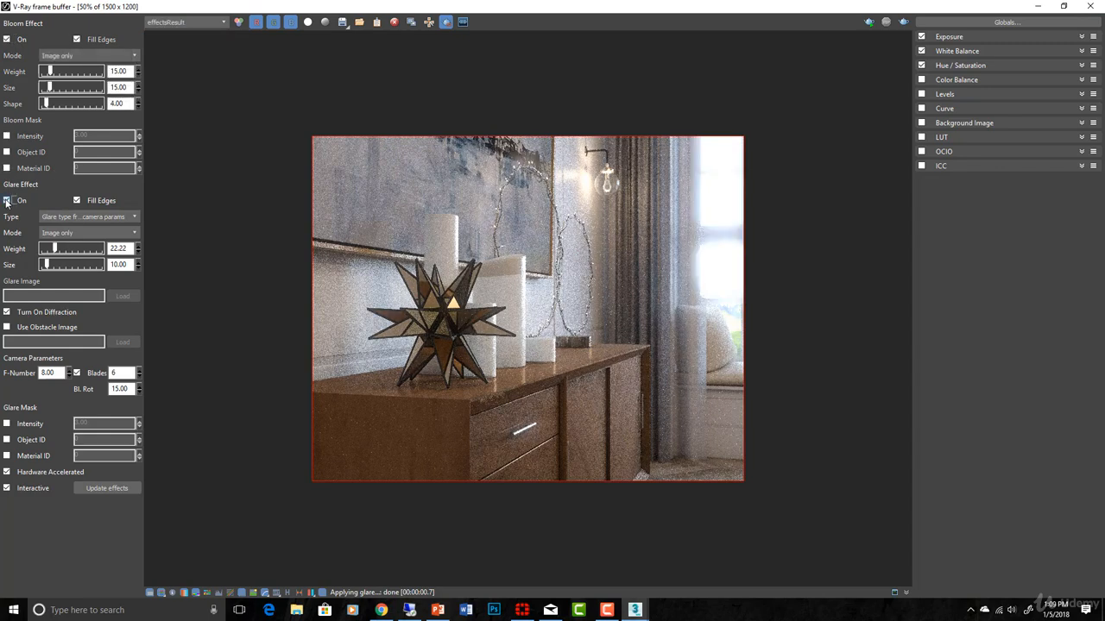
{"action": "left_click", "coordinate": [6, 201]}
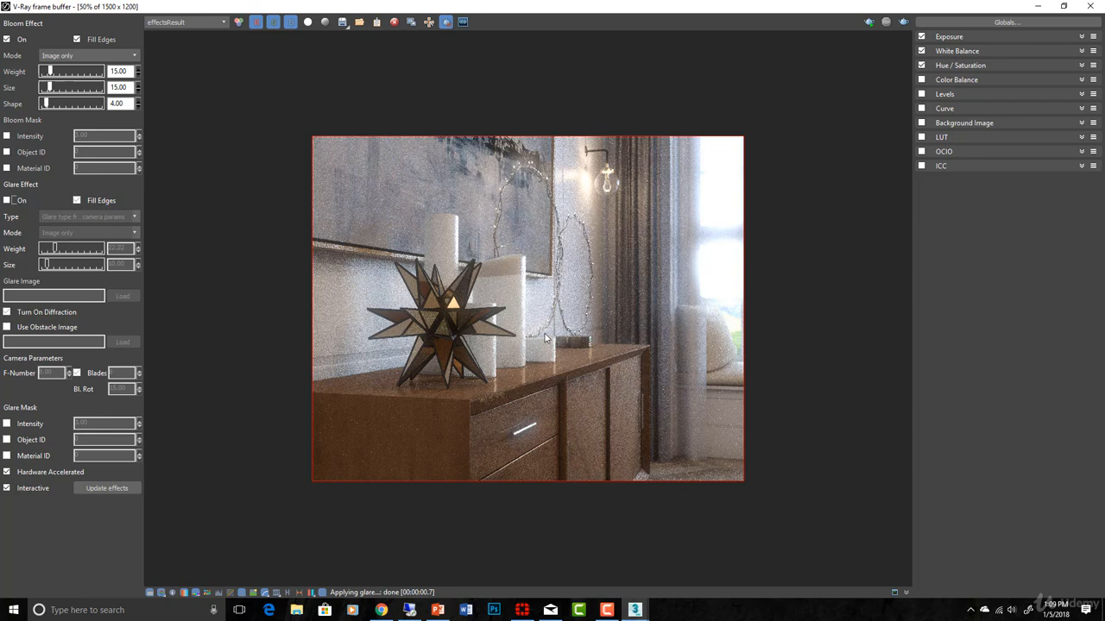
{"action": "left_click", "coordinate": [8, 201]}
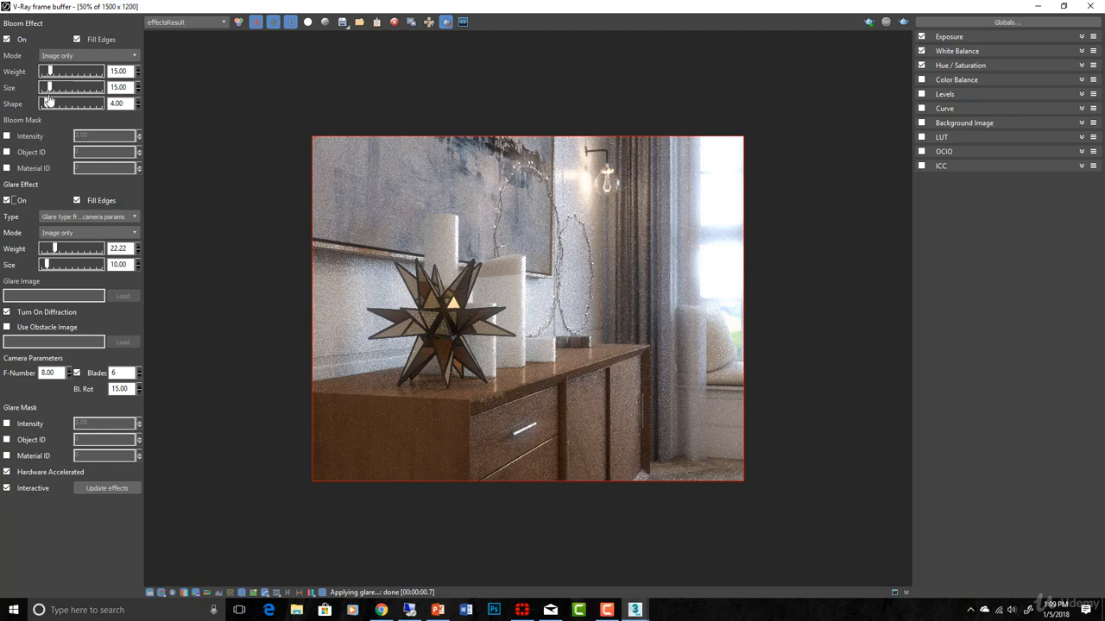
Try a stronger bloom with a Weight of about 70.75, Size of about 43.96 and Shape of about 19.4.
{"action": "left_click_drag", "start_coordinate": [50, 71], "coordinate": [86, 70]}
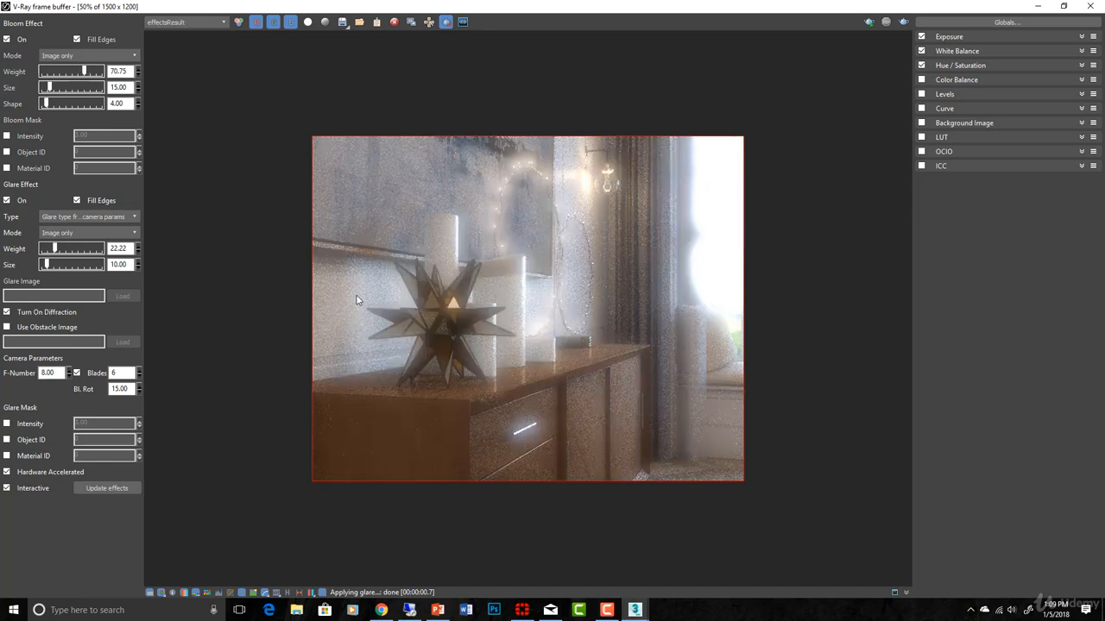
{"action": "left_click_drag", "start_coordinate": [50, 88], "coordinate": [69, 88]}
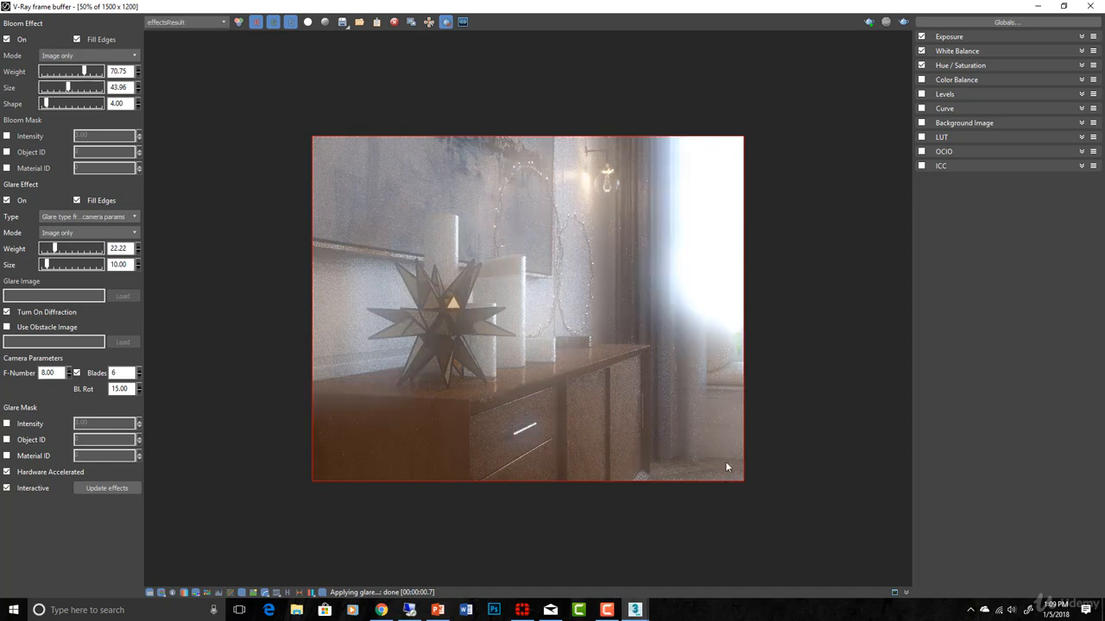
{"action": "left_click_drag", "start_coordinate": [47, 105], "coordinate": [72, 106]}
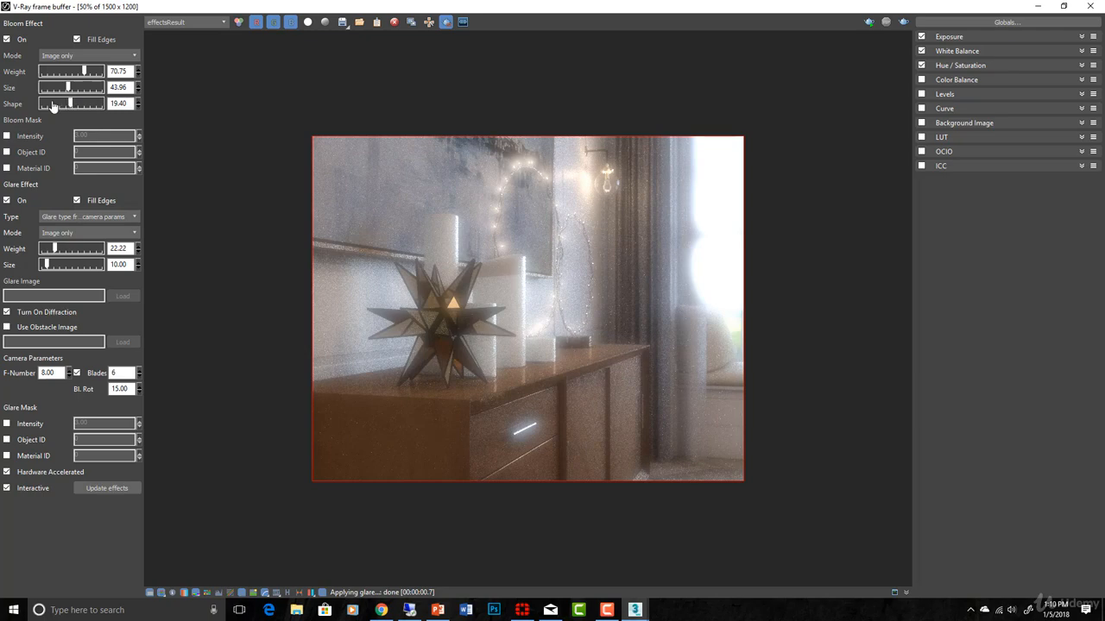
Reduce the bloom to a Weight of about 14.15, Size of about 6.6 and Shape of about 3.94.
{"action": "left_click", "coordinate": [46, 104]}
{"action": "left_click", "coordinate": [47, 89]}
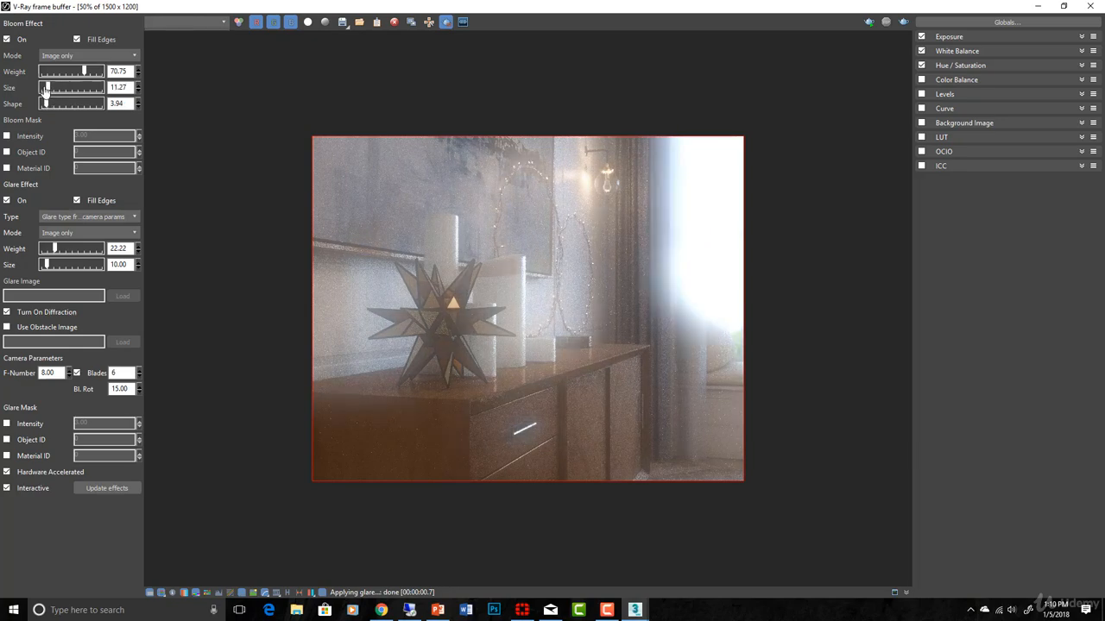
{"action": "left_click", "coordinate": [48, 73]}
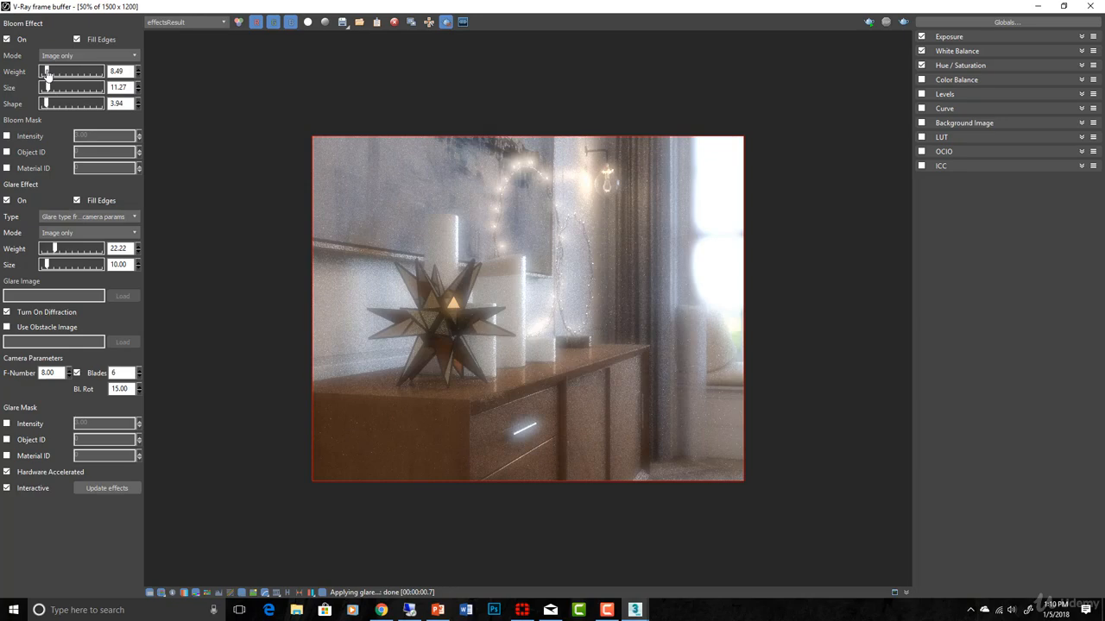
{"action": "left_click", "coordinate": [53, 73]}
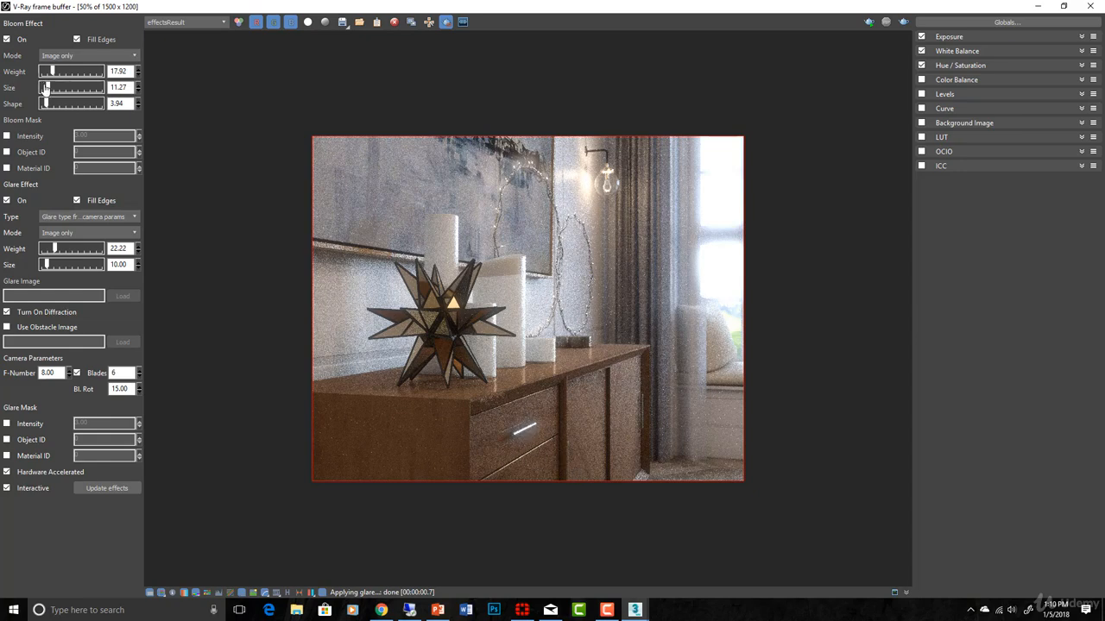
{"action": "left_click_drag", "start_coordinate": [48, 90], "coordinate": [50, 74]}
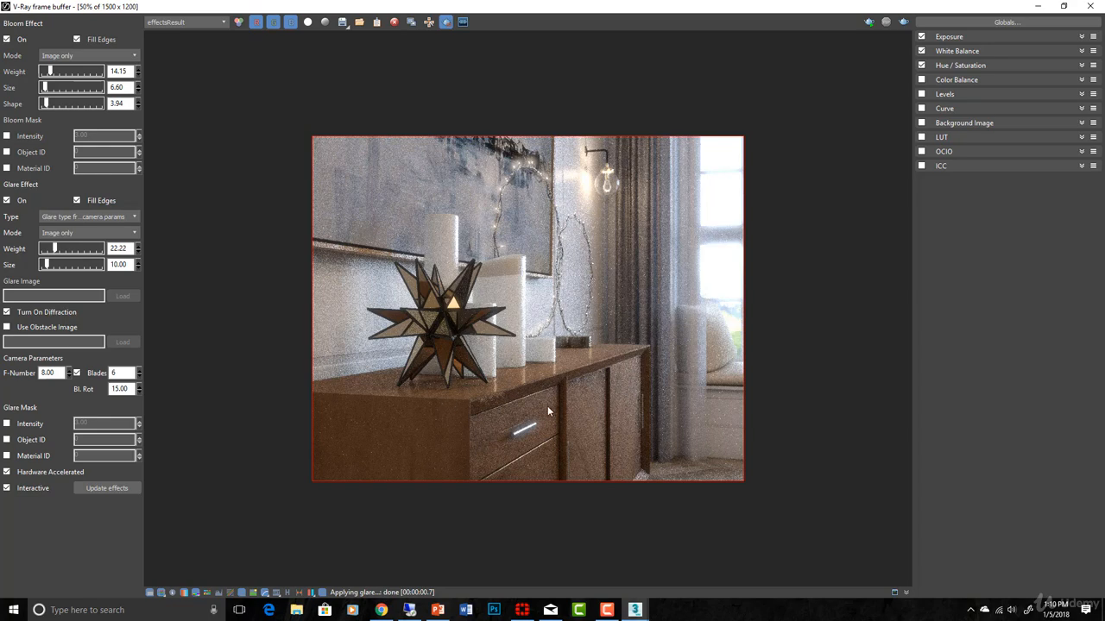
View the RGB color channel without lens effects, and raise the glare's Weight to about 68.87 and Size to about 35.56.
{"action": "left_click", "coordinate": [201, 24]}
{"action": "left_click", "coordinate": [176, 35]}
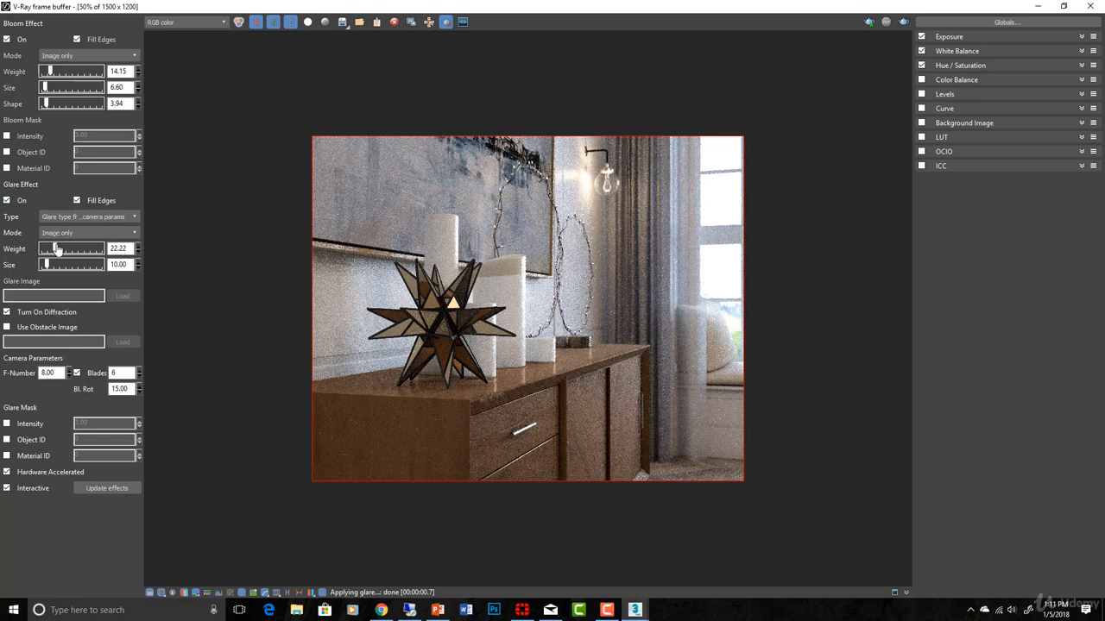
{"action": "left_click_drag", "start_coordinate": [57, 249], "coordinate": [84, 249]}
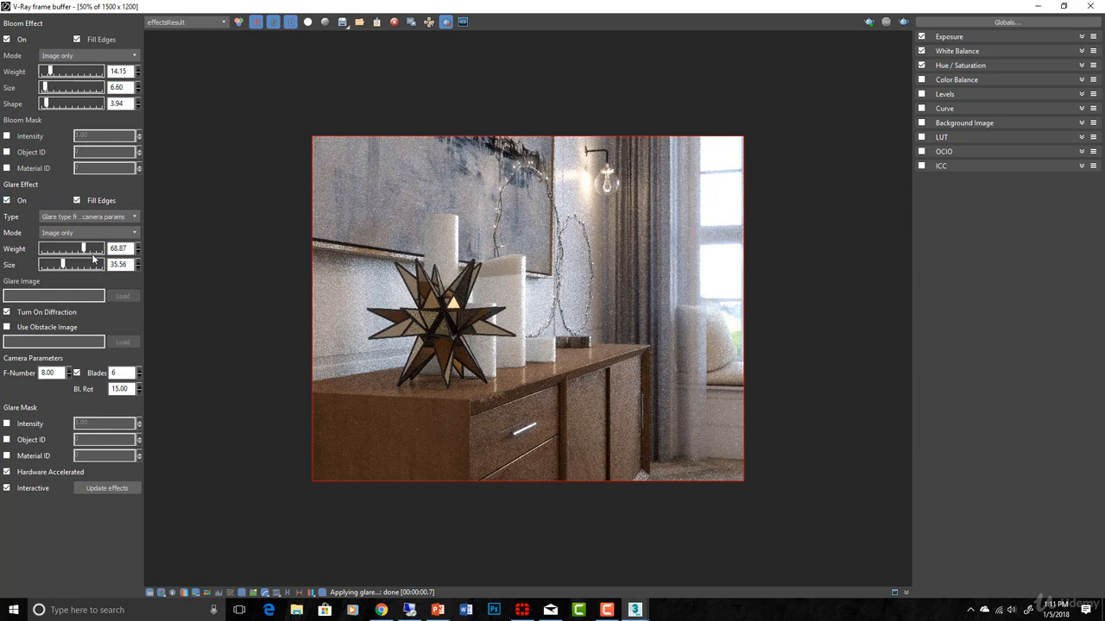
Adjust the Glare Effect to a Weight of about 29.25 and a Size of about 44.90.
{"action": "left_click", "coordinate": [49, 249]}
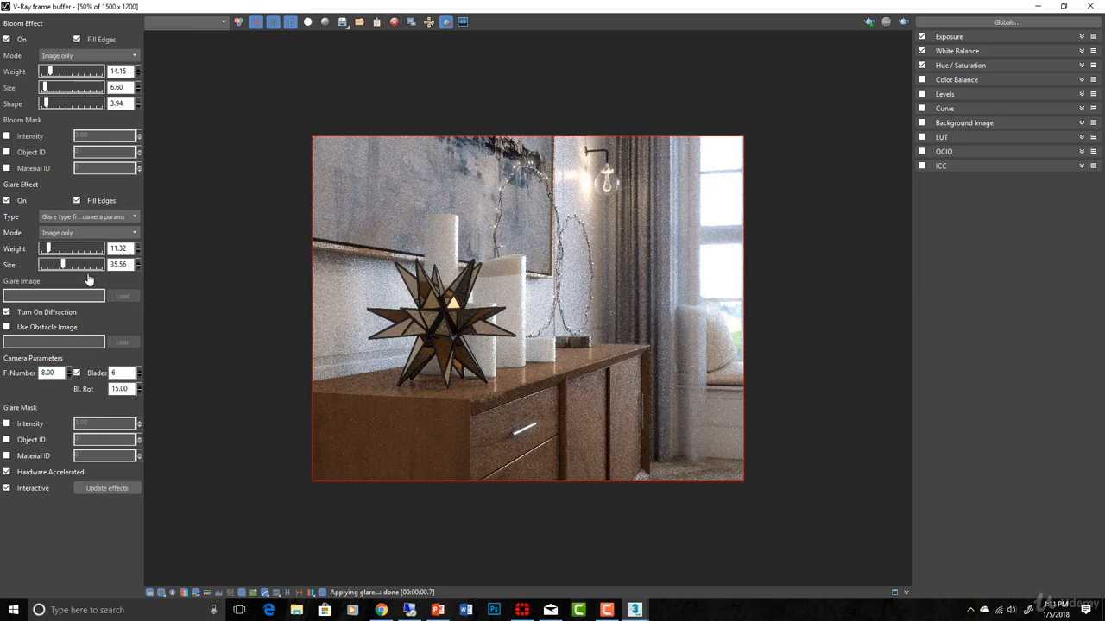
{"action": "left_click", "coordinate": [49, 265]}
{"action": "left_click_drag", "start_coordinate": [51, 270], "coordinate": [70, 267]}
{"action": "left_click", "coordinate": [58, 248]}
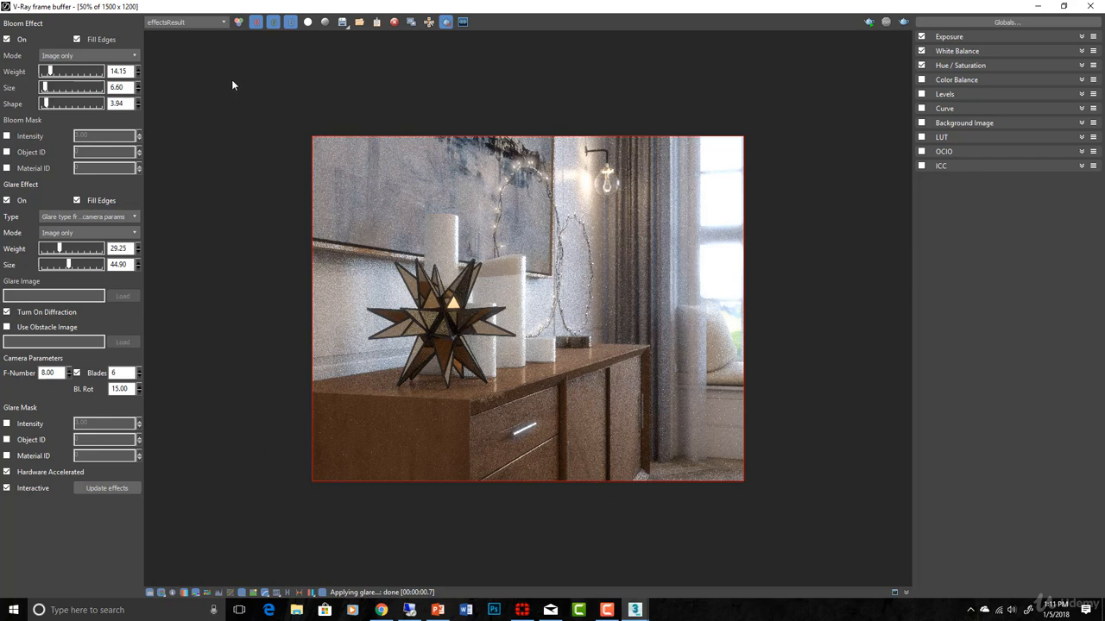
View the MultiMatteElement and VRayAtmosphere render elements, and return the frame buffer to the RGB color channel.
{"action": "left_click", "coordinate": [221, 22]}
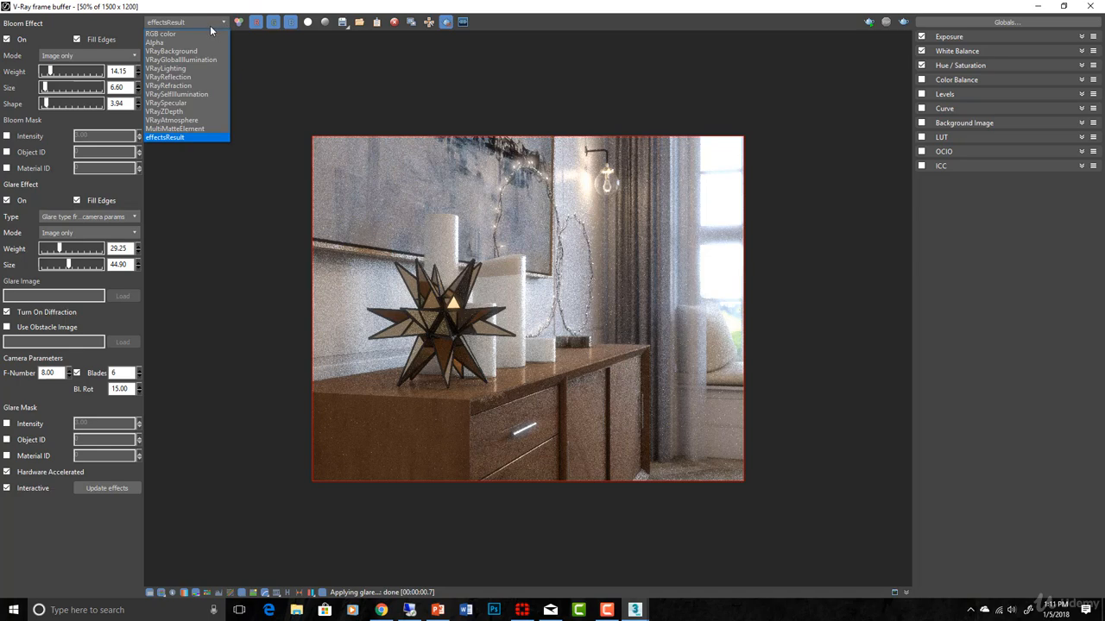
{"action": "left_click", "coordinate": [195, 129]}
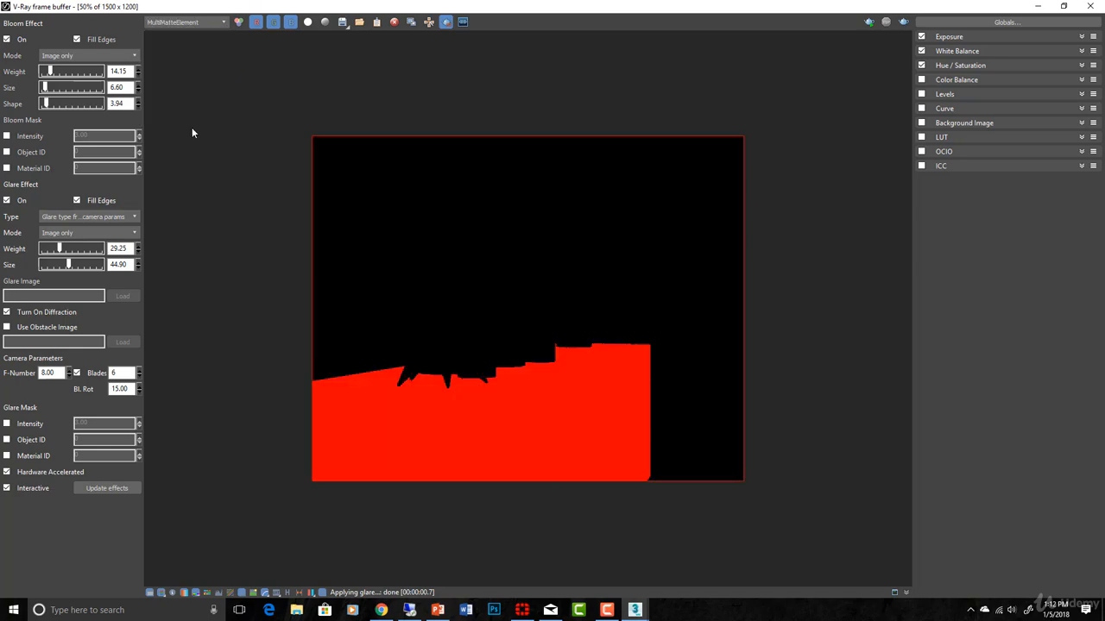
{"action": "key", "text": "Down"}
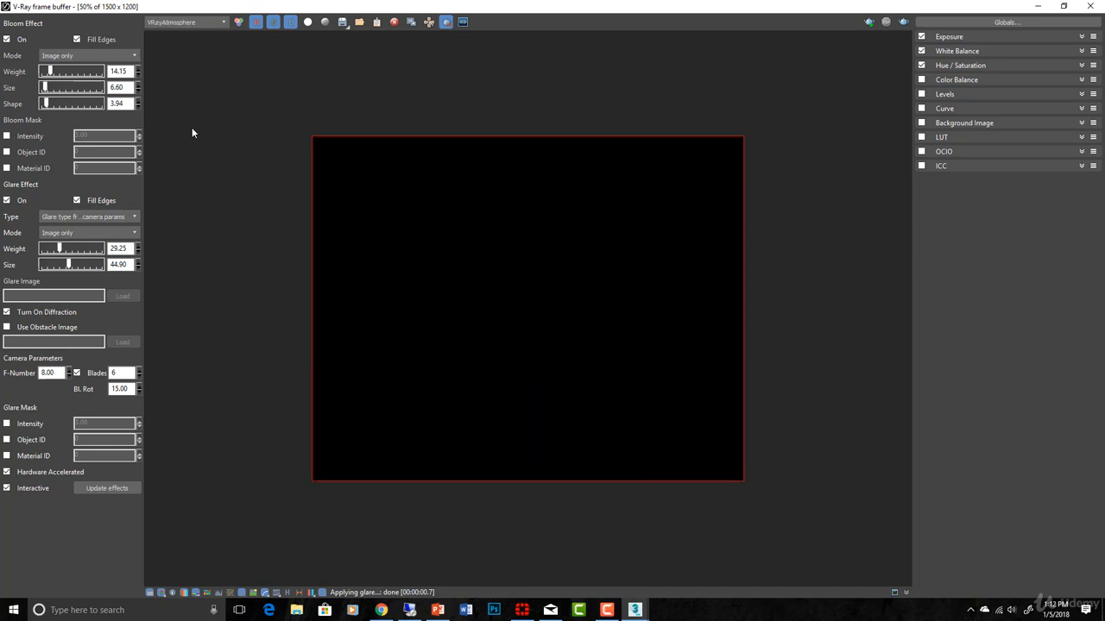
{"action": "key", "text": "Up"}
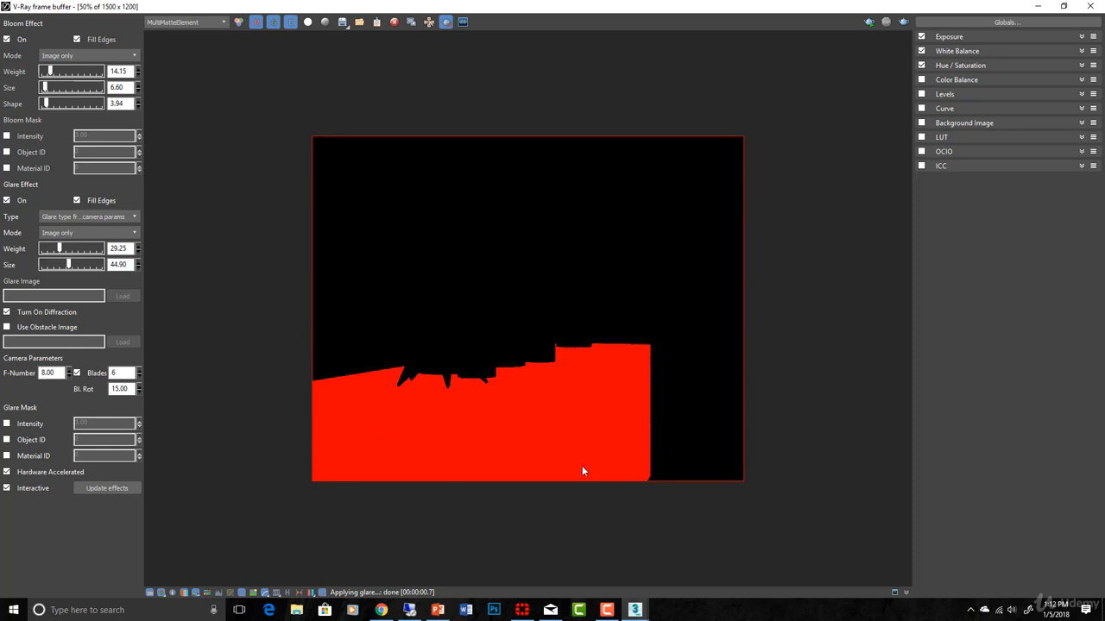
{"action": "left_click", "coordinate": [196, 24]}
{"action": "left_click", "coordinate": [168, 34]}
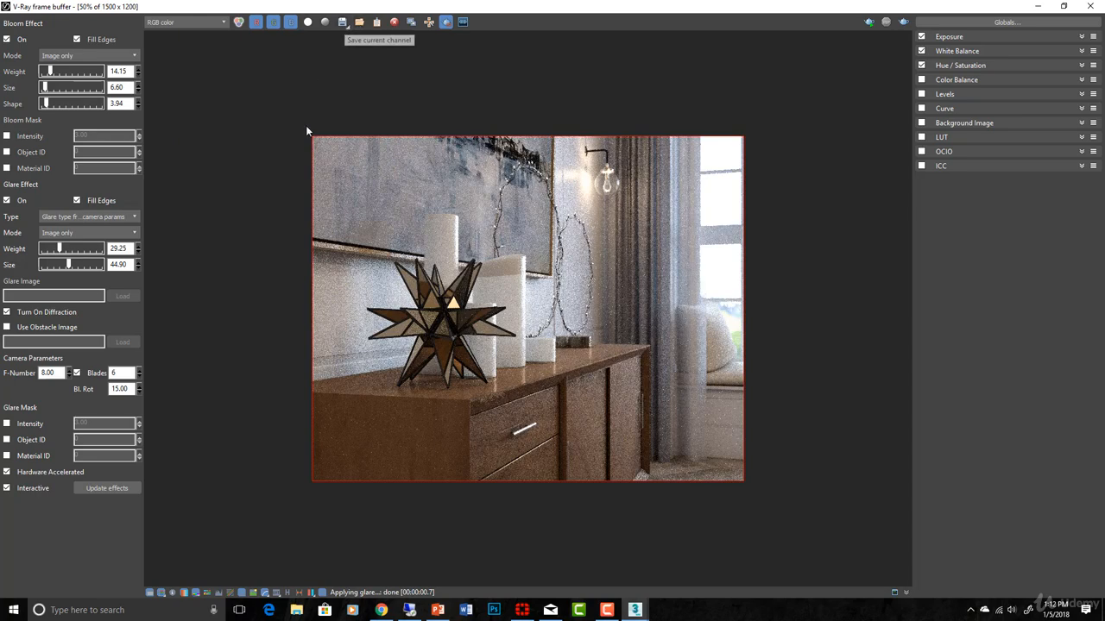
Show the frame buffer's options for saving the current channel.
{"action": "left_click", "coordinate": [346, 24]}
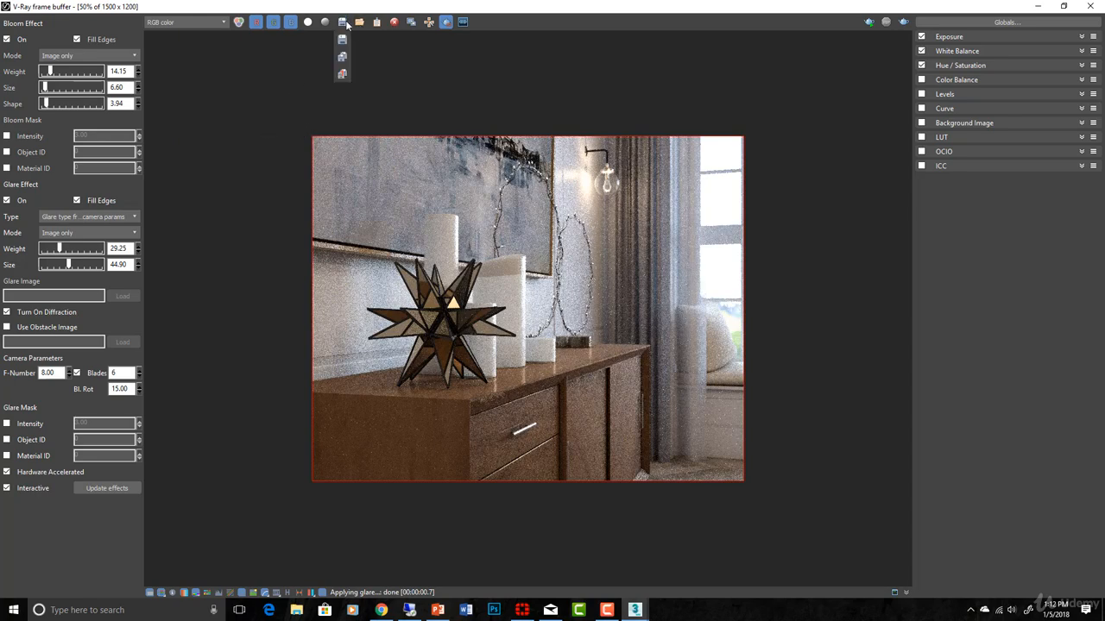